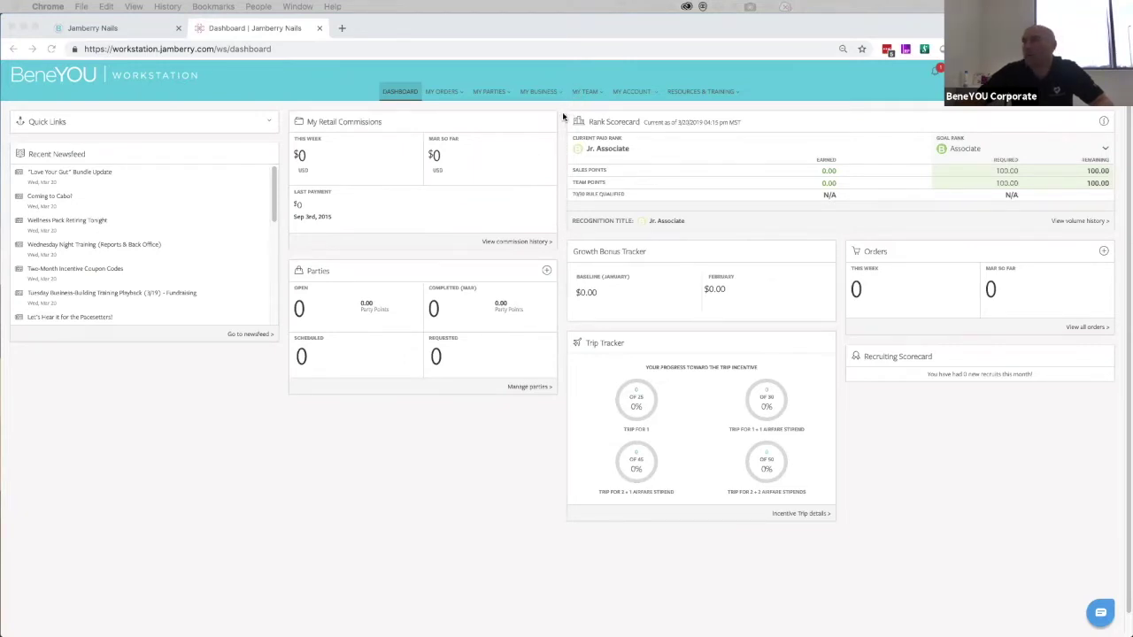
Step: Open the Pacesetter report for the team
{"action": "left_click", "coordinate": [586, 92]}
{"action": "left_click", "coordinate": [538, 92]}
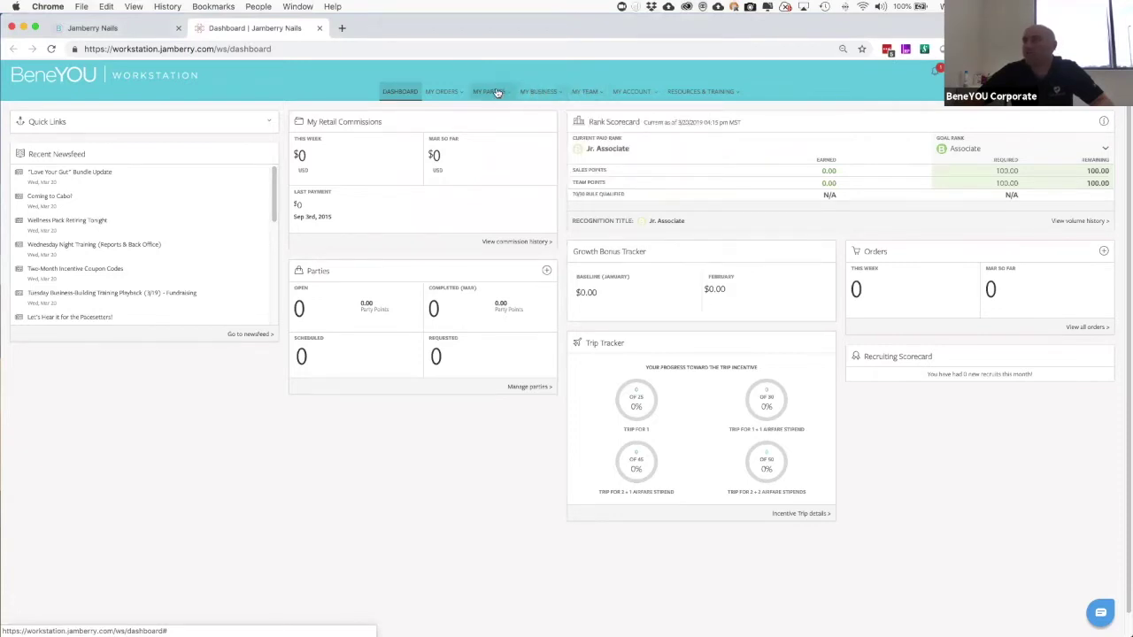
{"action": "left_click", "coordinate": [449, 92]}
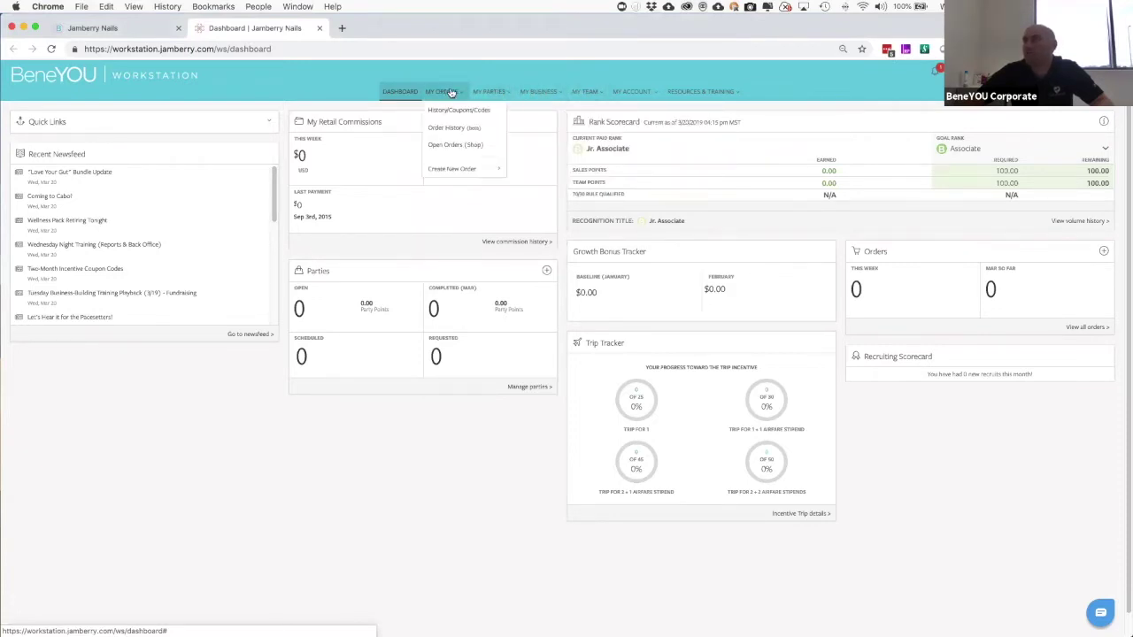
{"action": "mouse_move", "coordinate": [581, 93]}
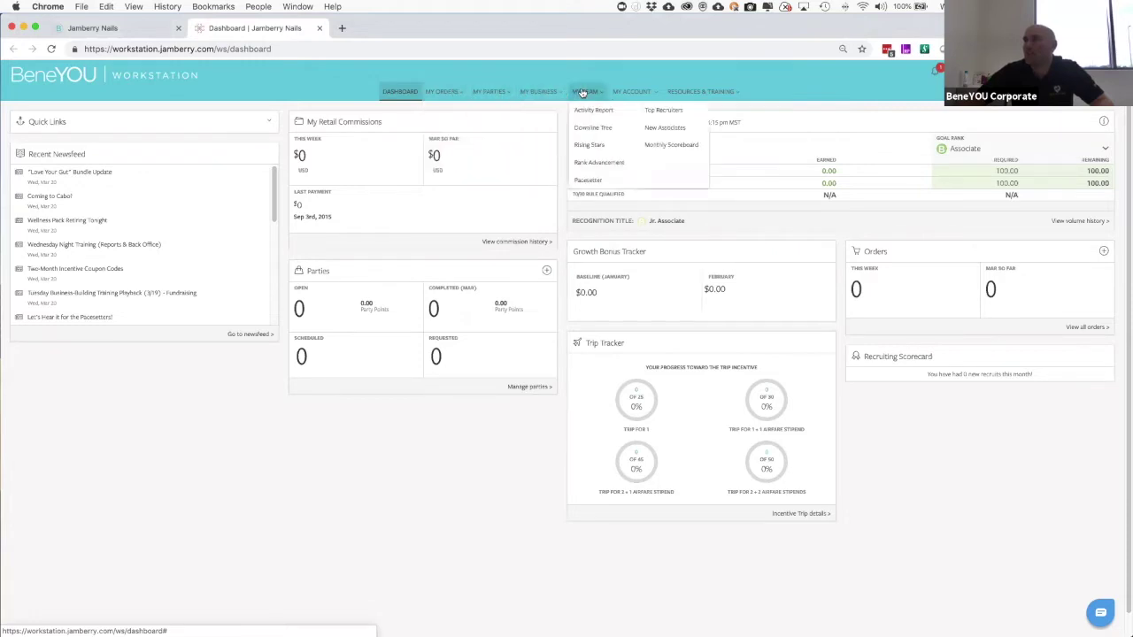
{"action": "left_click", "coordinate": [587, 182]}
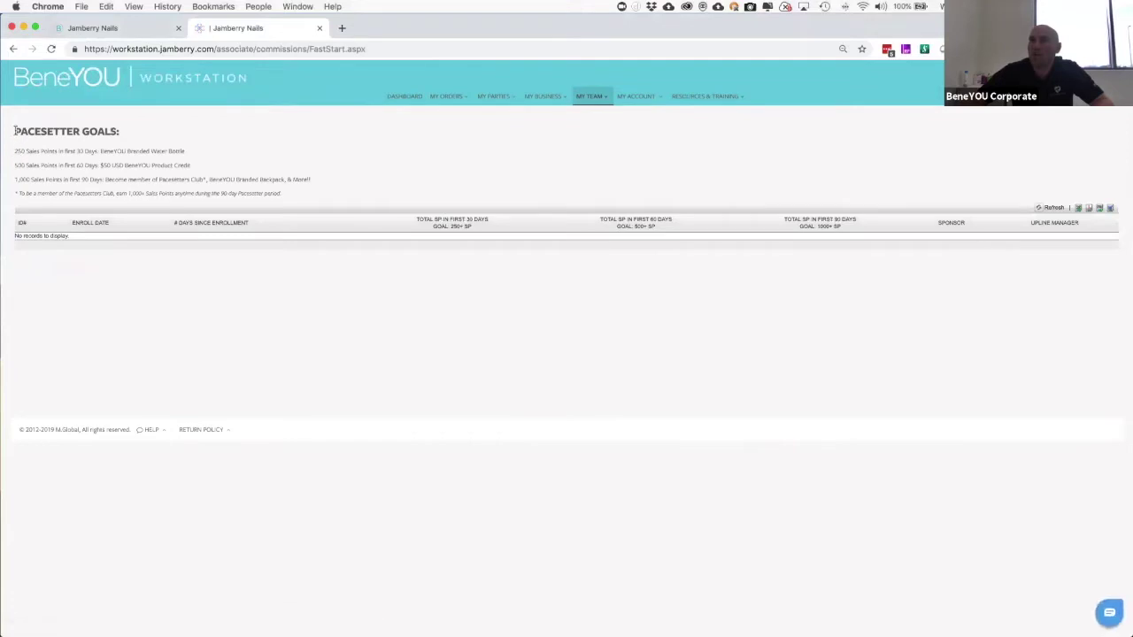
Step: Review the Pacesetter goals for the first 30, 60 and 90 days by highlighting each goal line
{"action": "left_click_drag", "start_coordinate": [15, 131], "coordinate": [184, 156]}
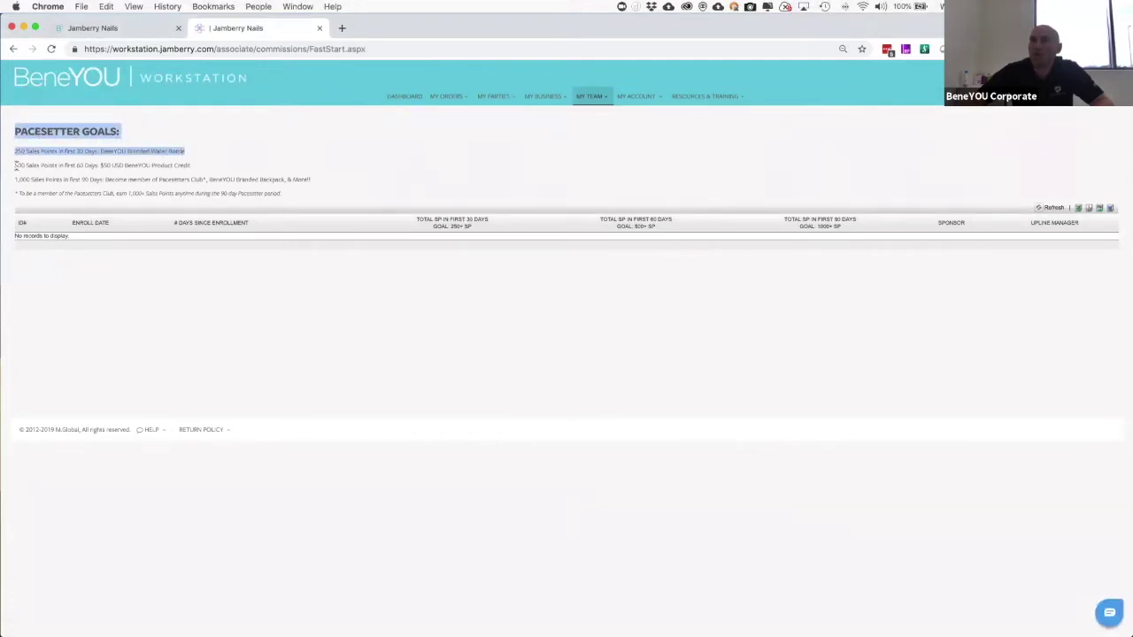
{"action": "left_click_drag", "start_coordinate": [14, 166], "coordinate": [188, 165]}
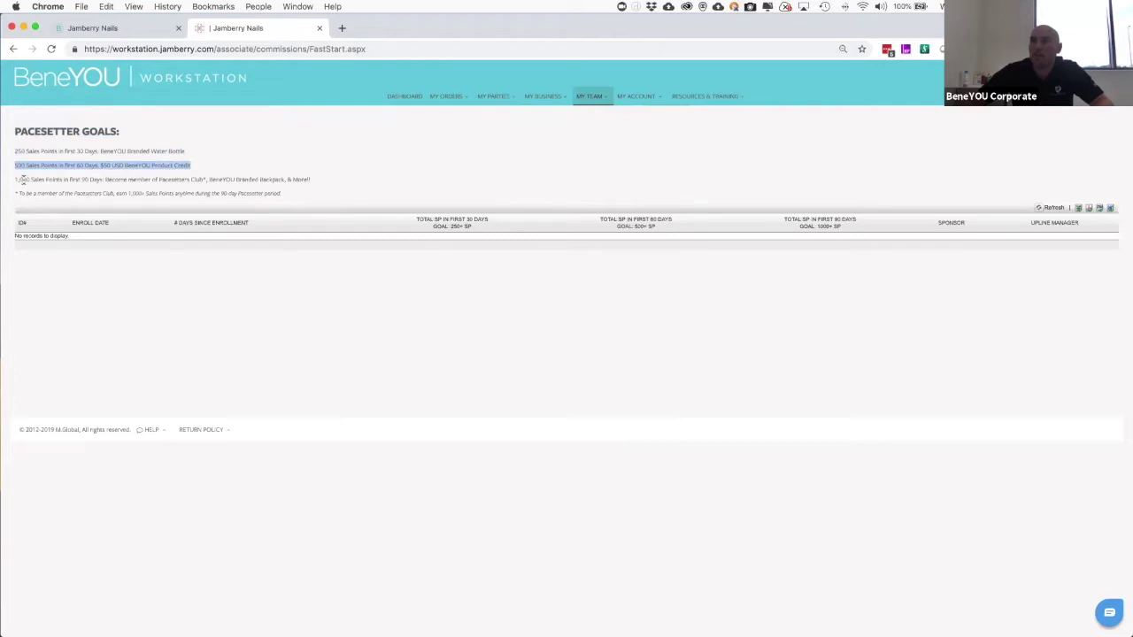
{"action": "left_click_drag", "start_coordinate": [23, 180], "coordinate": [193, 178]}
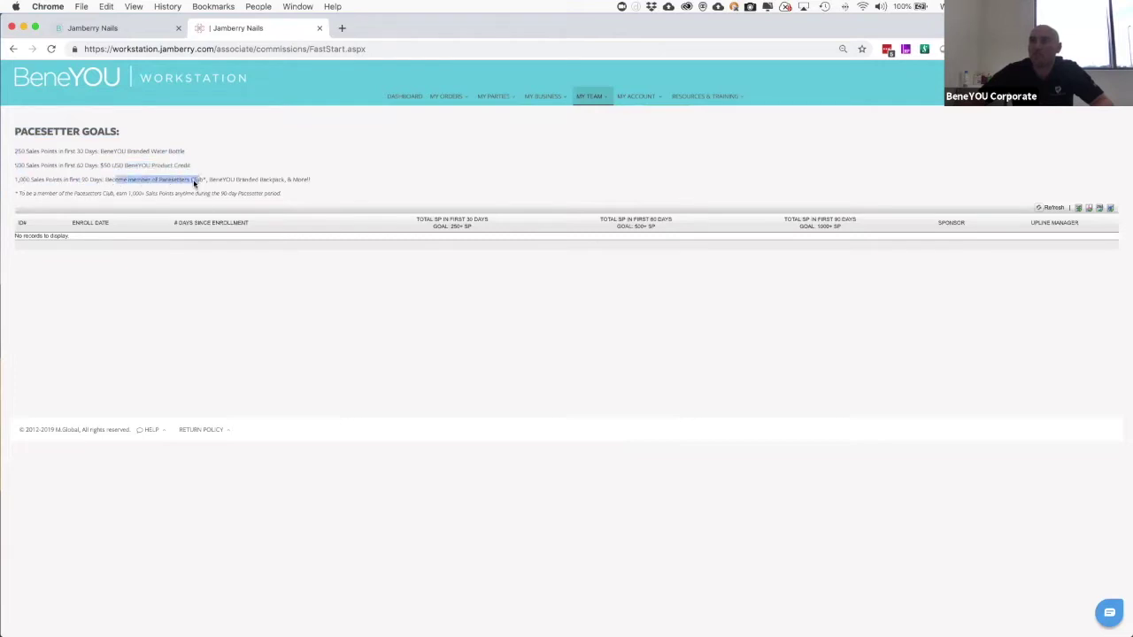
{"action": "left_click", "coordinate": [133, 293]}
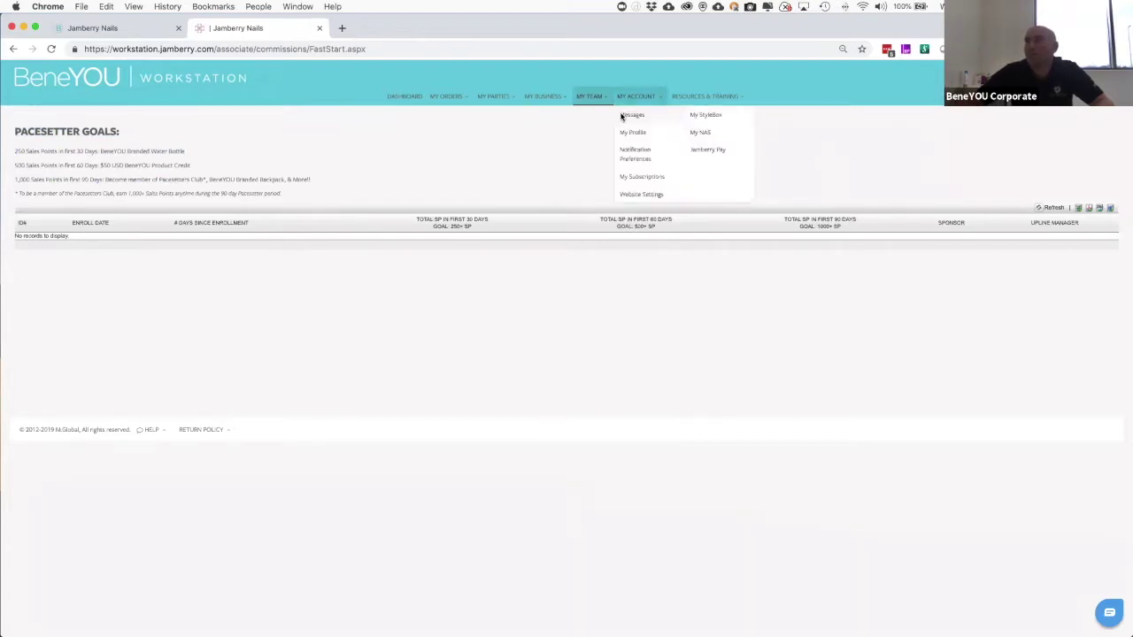
Step: Open the team's Activity Report and examine its available filter entries without adding any
{"action": "mouse_move", "coordinate": [596, 98]}
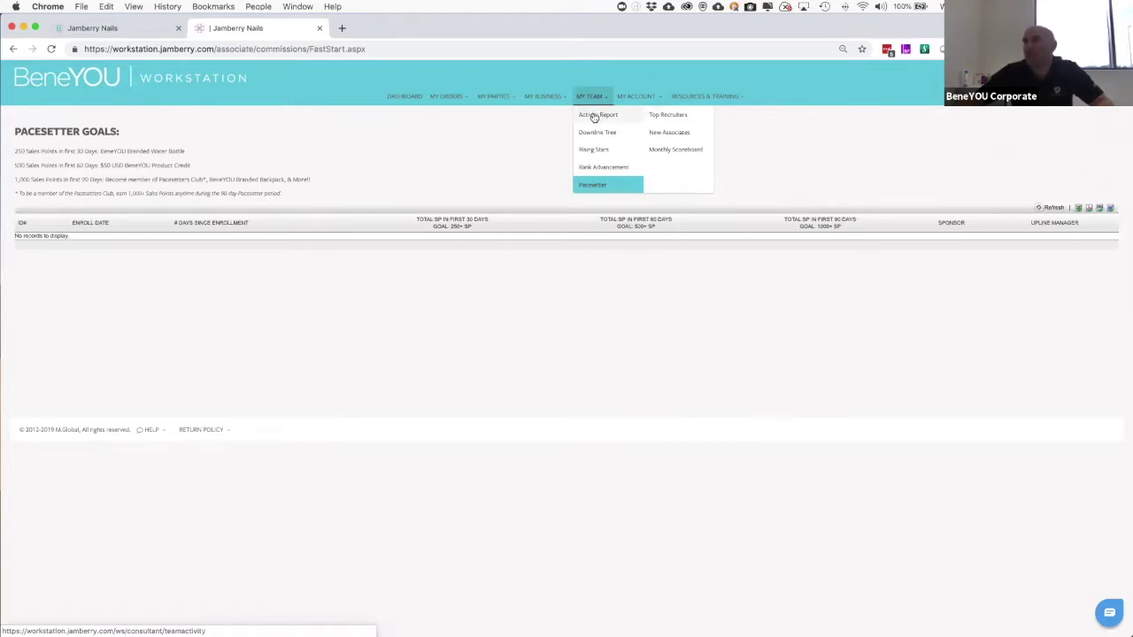
{"action": "left_click", "coordinate": [595, 116]}
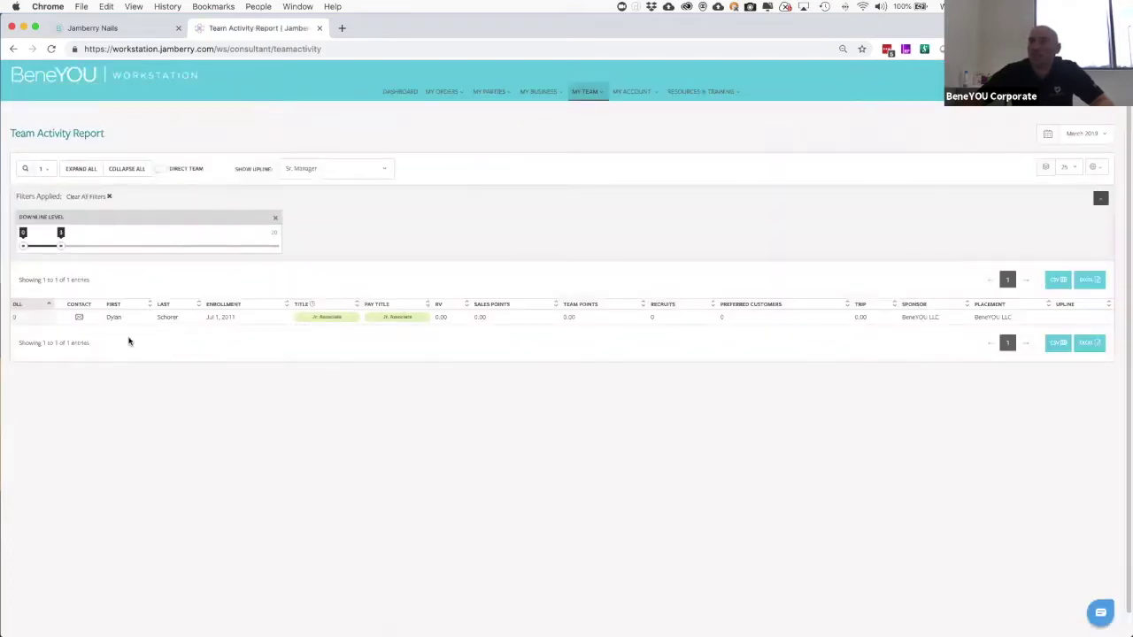
{"action": "left_click", "coordinate": [25, 170]}
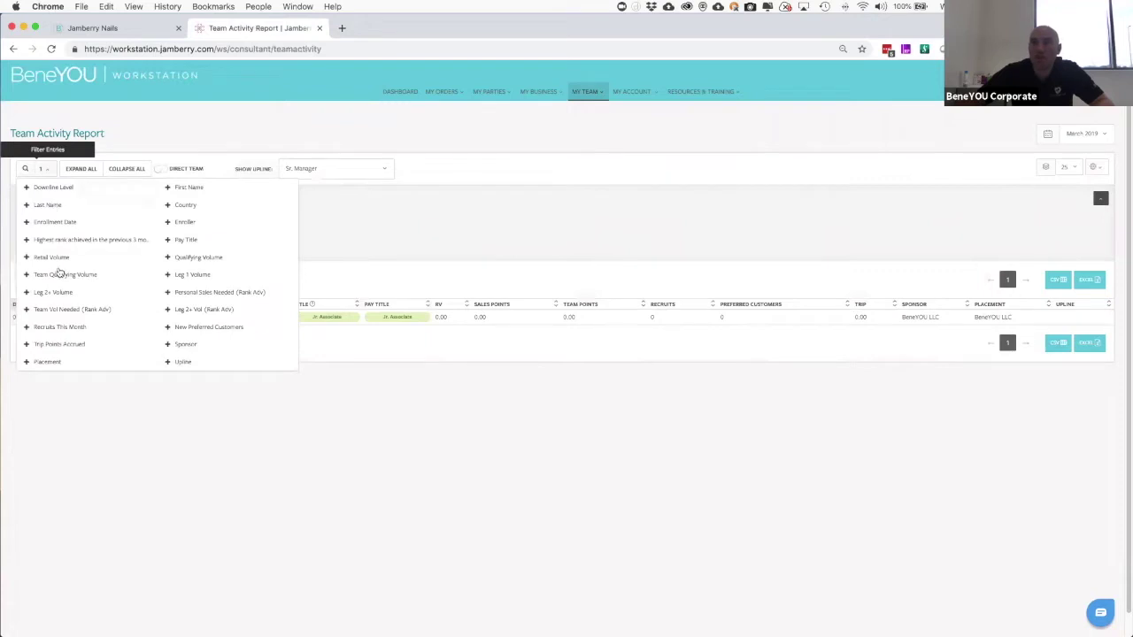
{"action": "left_click", "coordinate": [386, 233]}
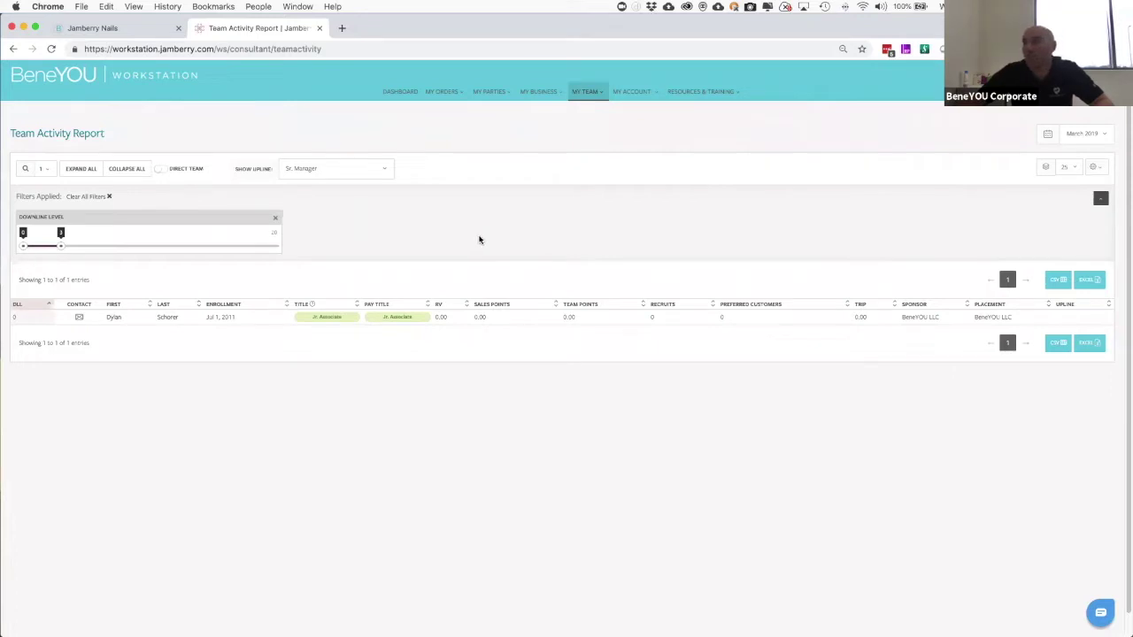
Step: Open the New Associates report for the team
{"action": "left_click", "coordinate": [588, 92]}
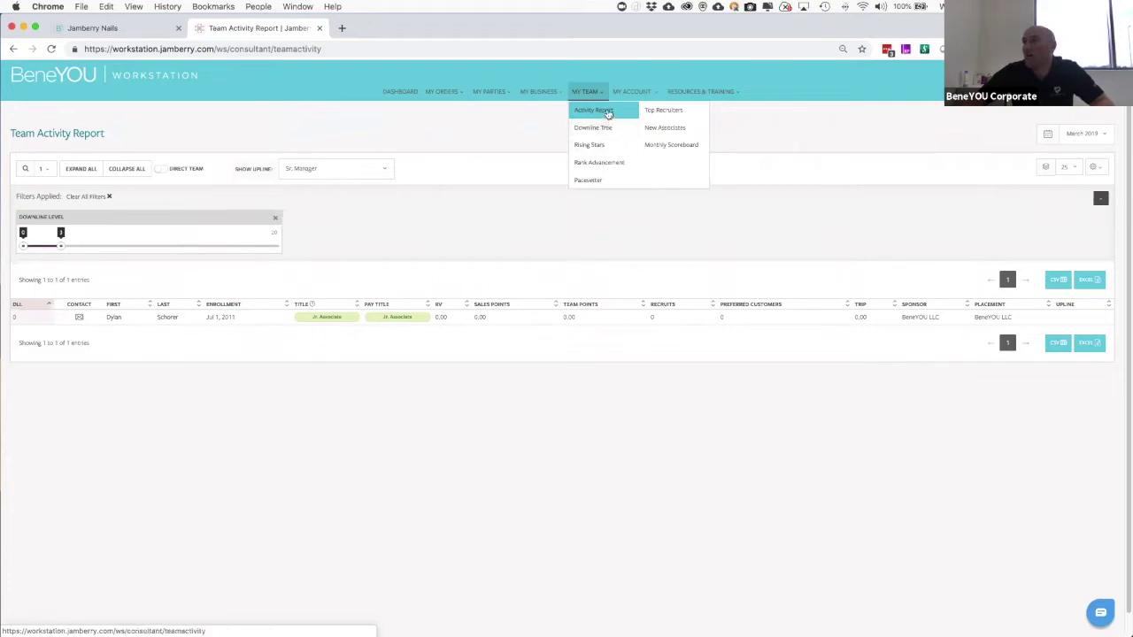
{"action": "left_click", "coordinate": [661, 130]}
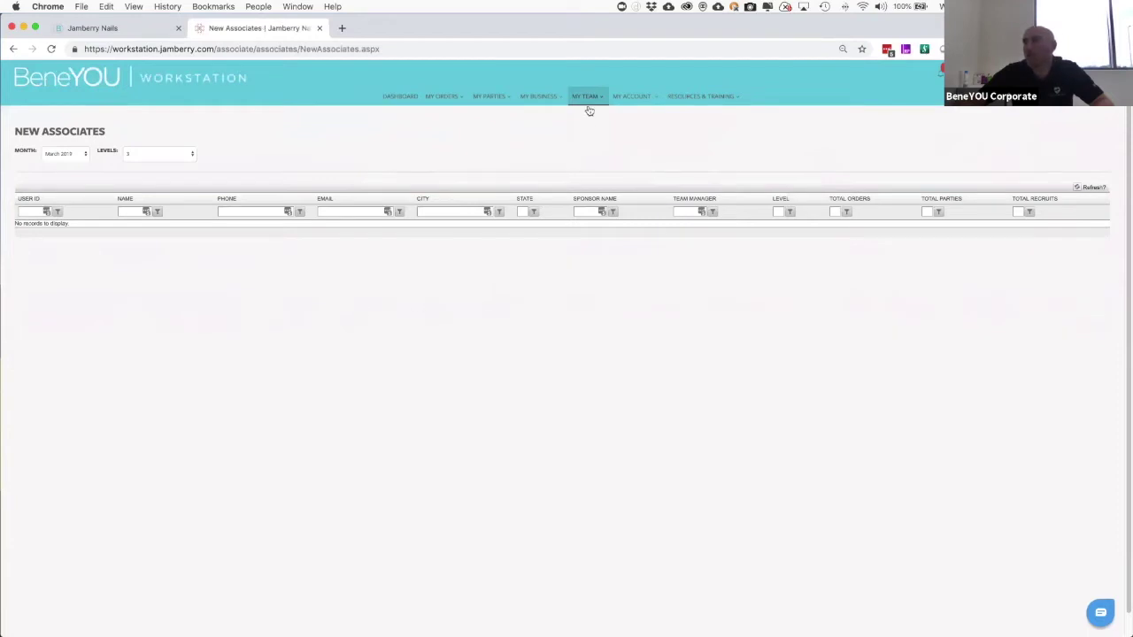
{"action": "mouse_move", "coordinate": [591, 98]}
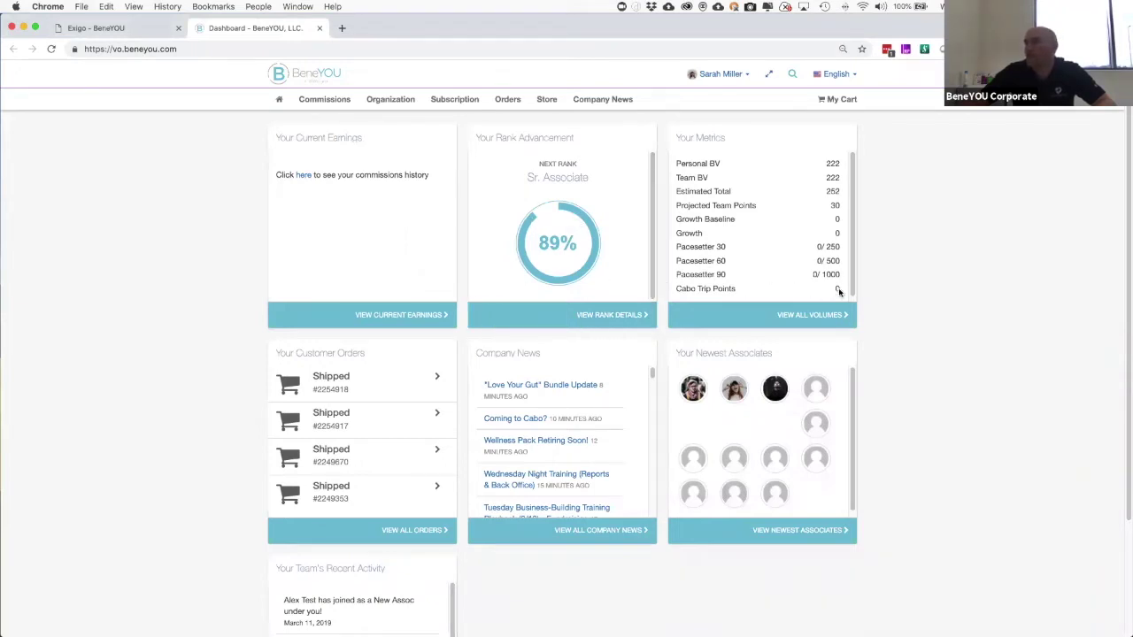
Step: Review the metrics card on the new back office dashboard, highlighting the Pacesetter and Cabo Trip Points rows
{"action": "left_click_drag", "start_coordinate": [819, 281], "coordinate": [675, 140]}
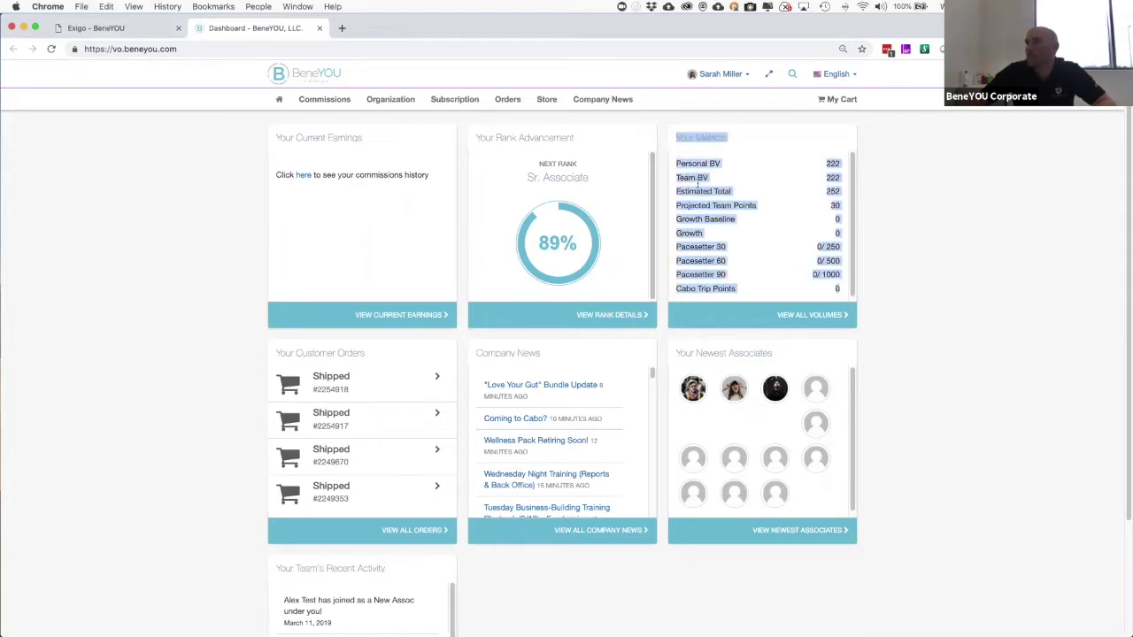
{"action": "left_click", "coordinate": [789, 174]}
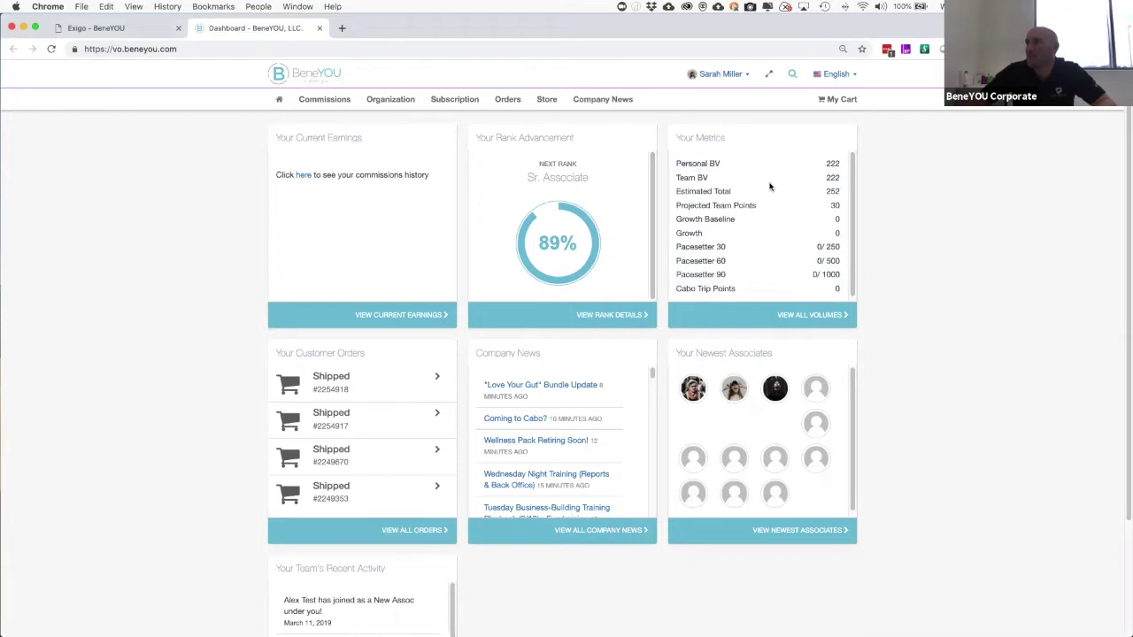
{"action": "left_click_drag", "start_coordinate": [677, 287], "coordinate": [832, 289]}
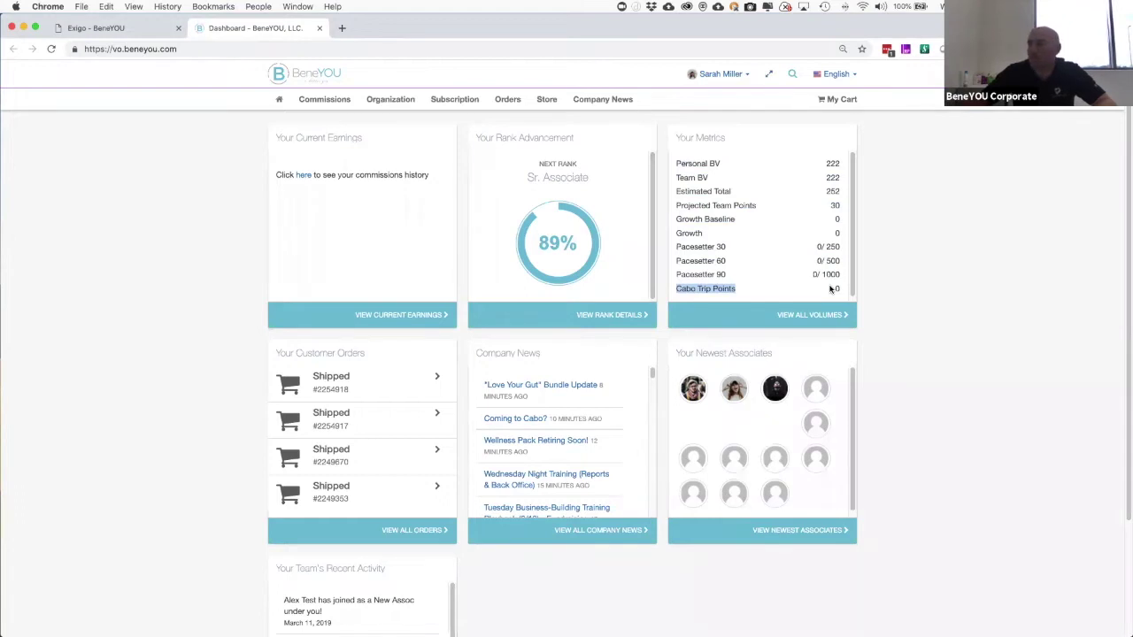
{"action": "left_click_drag", "start_coordinate": [829, 248], "coordinate": [843, 290]}
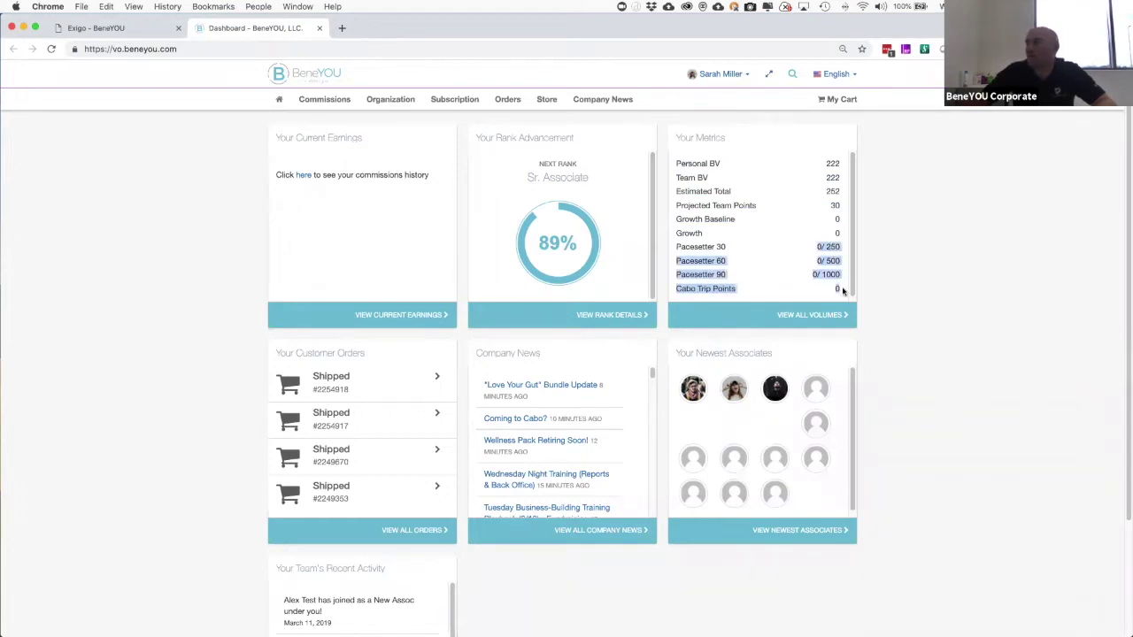
{"action": "left_click", "coordinate": [807, 251]}
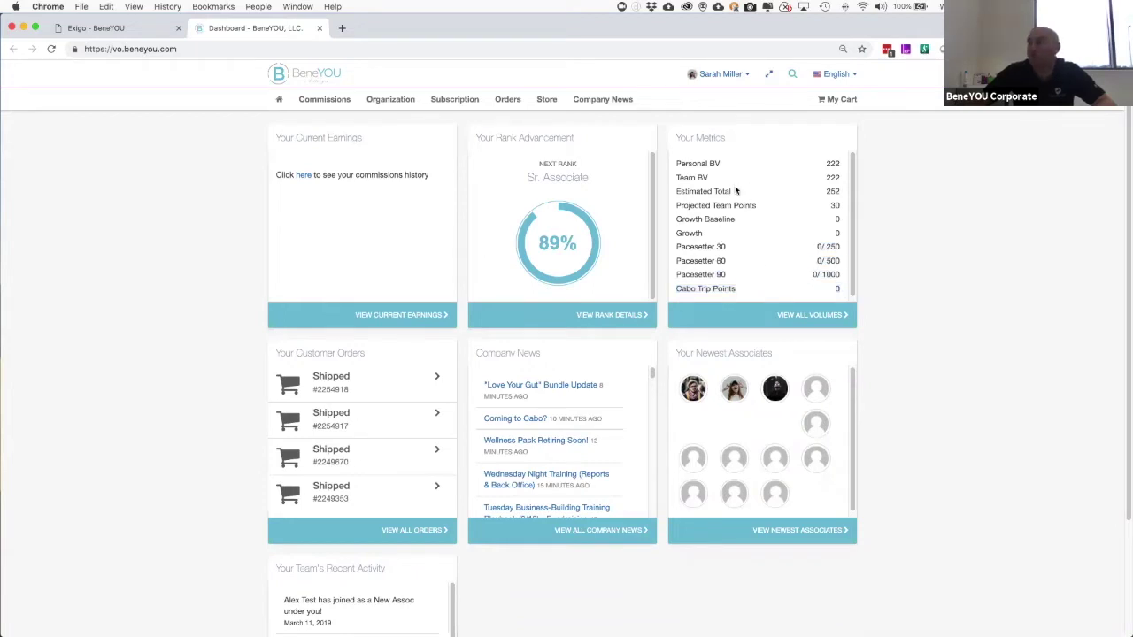
Step: Open the Team Volume Report under Team Ranks and expand the page to full width
{"action": "left_click", "coordinate": [391, 99]}
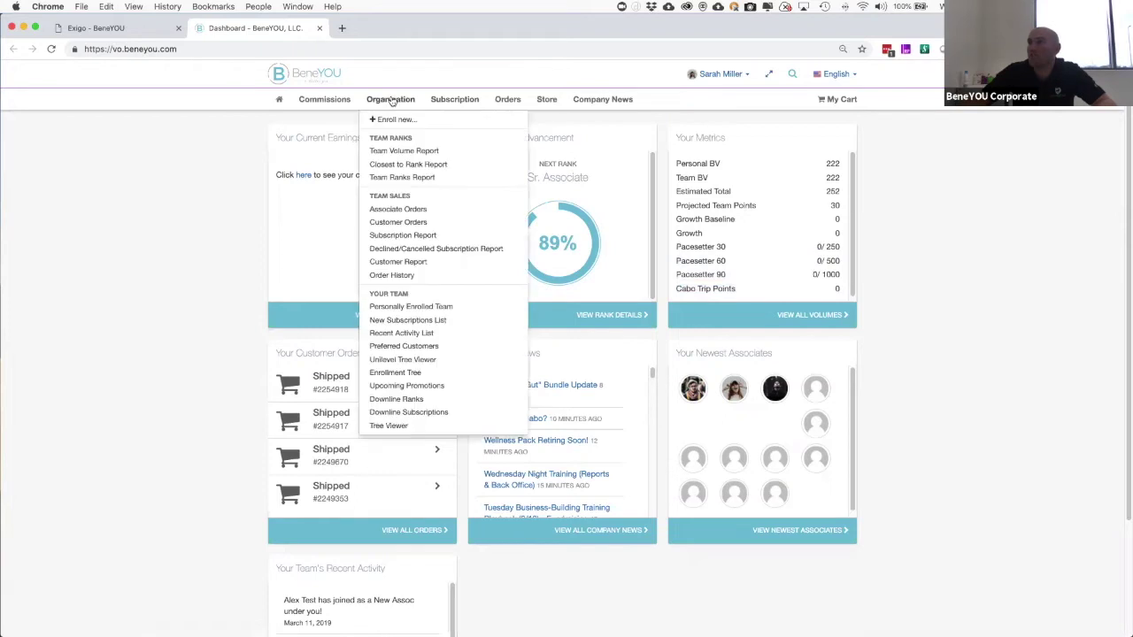
{"action": "left_click", "coordinate": [389, 151]}
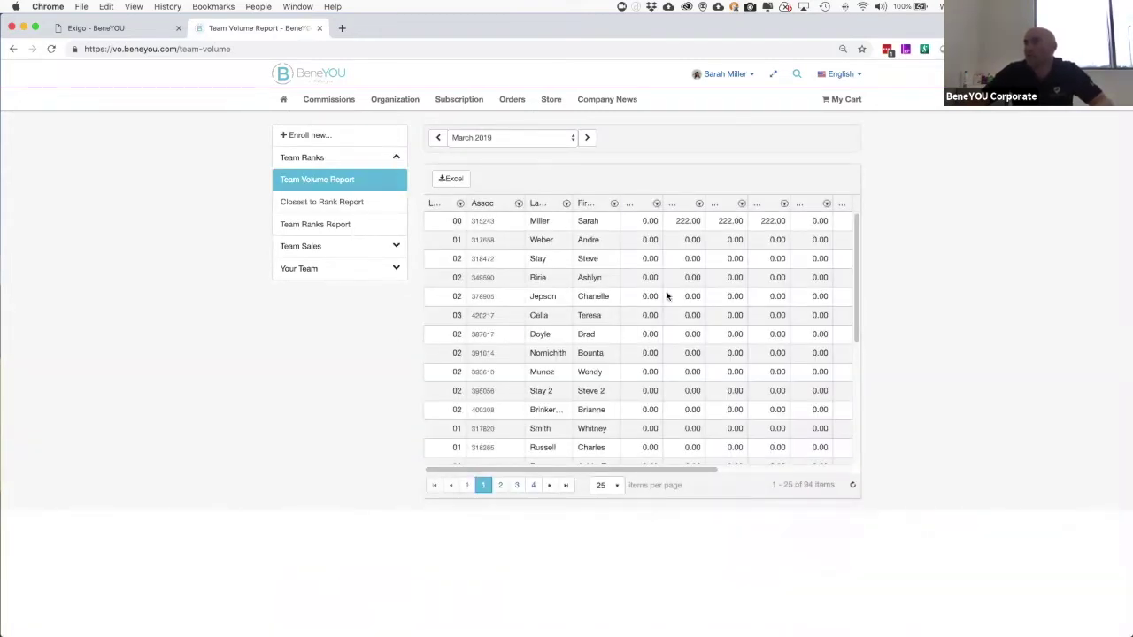
{"action": "left_click", "coordinate": [772, 77]}
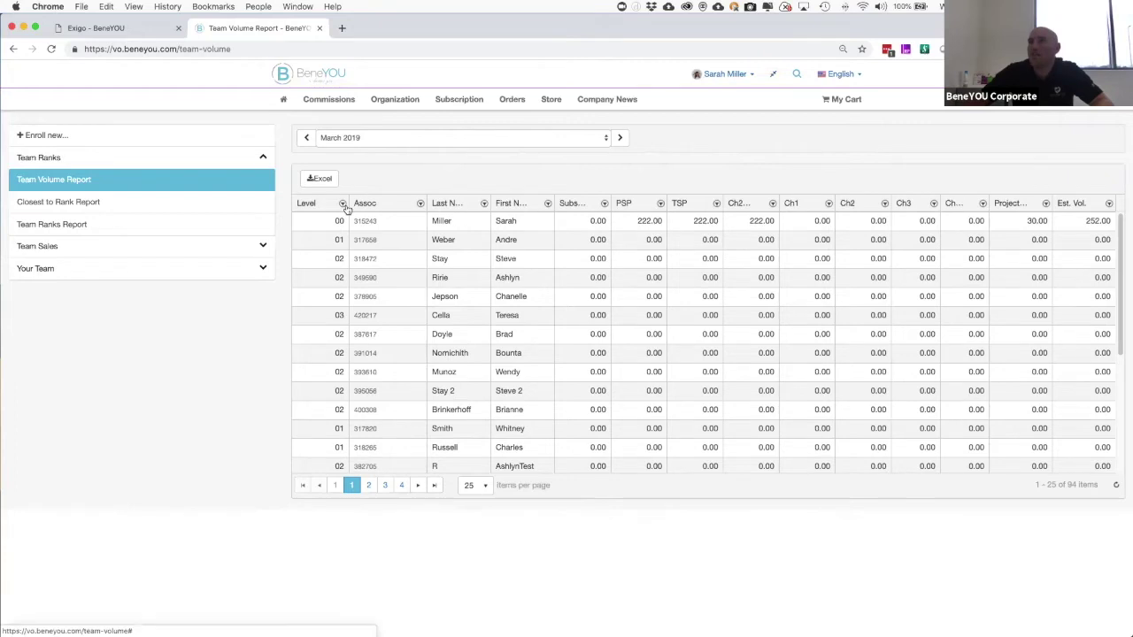
Step: Narrow the Level column slightly and filter the report to items whose Level is equal to 1
{"action": "left_click_drag", "start_coordinate": [337, 203], "coordinate": [329, 205]}
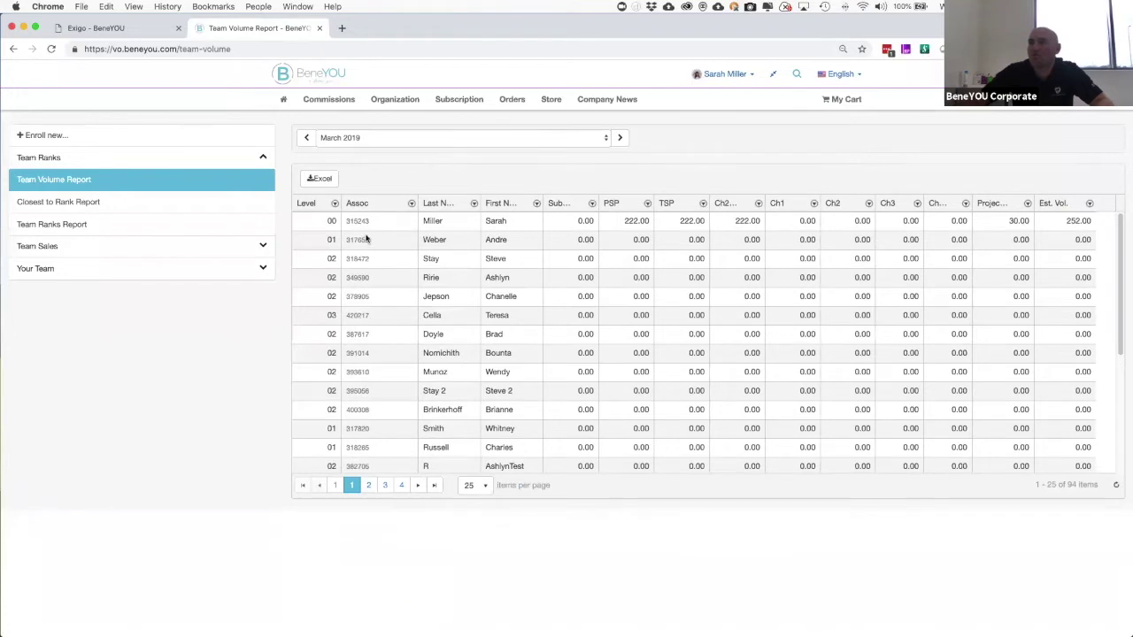
{"action": "left_click", "coordinate": [334, 203]}
{"action": "left_click", "coordinate": [352, 258]}
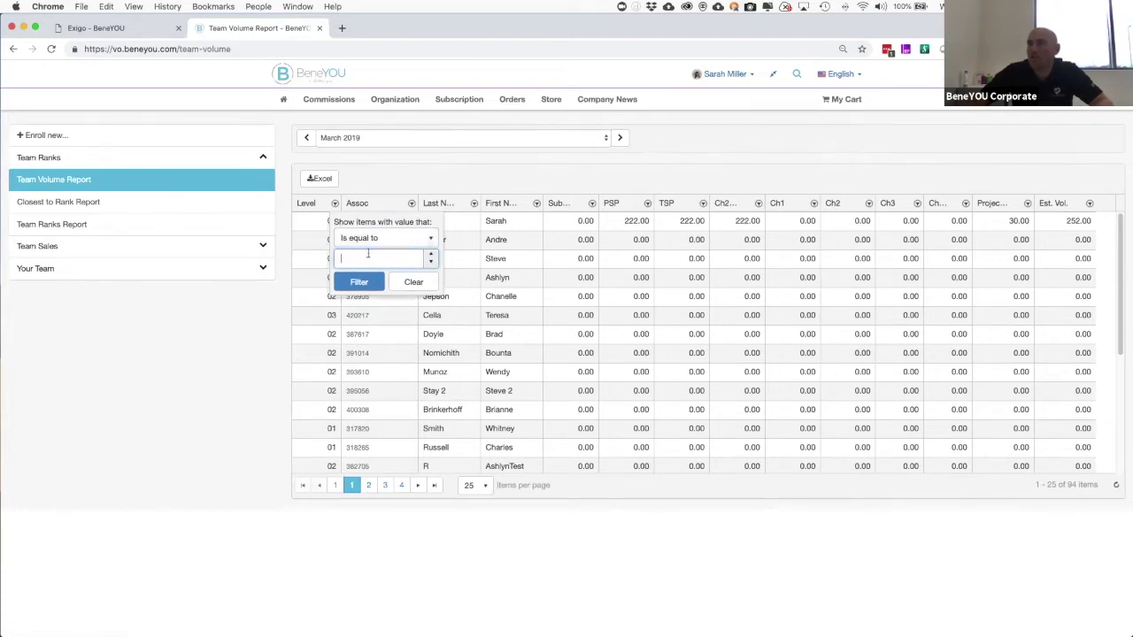
{"action": "type", "text": "1"}
{"action": "left_click", "coordinate": [361, 284]}
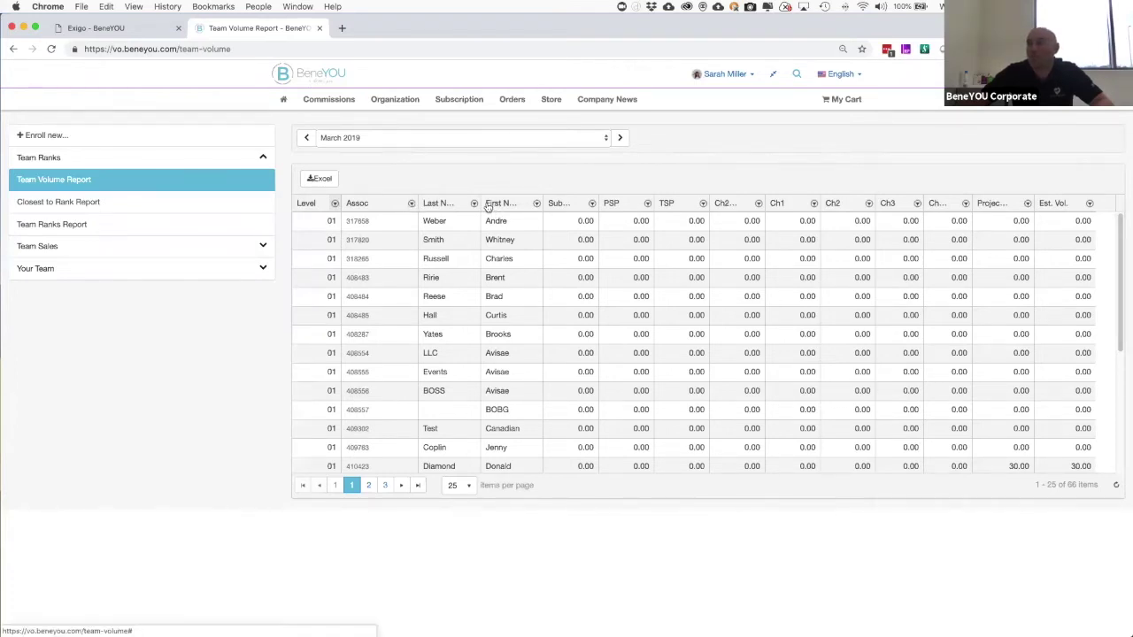
Step: Widen the Last Name and Subscription TP columns to show their full headings, and sort by Subscription TP in descending order
{"action": "left_click_drag", "start_coordinate": [479, 202], "coordinate": [498, 202]}
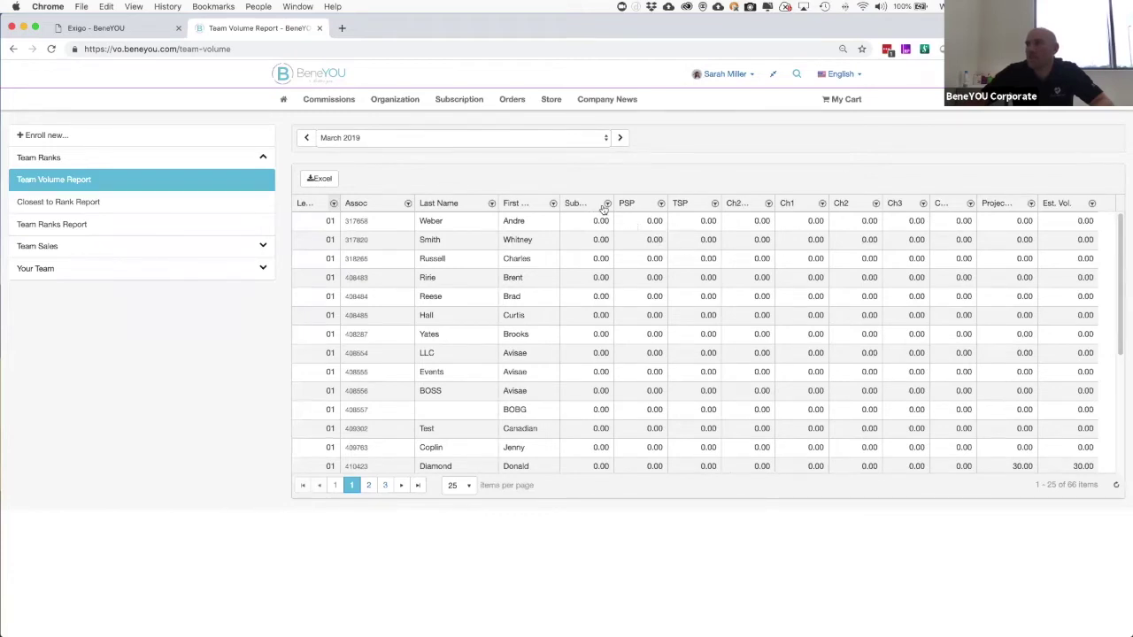
{"action": "left_click_drag", "start_coordinate": [617, 202], "coordinate": [646, 203]}
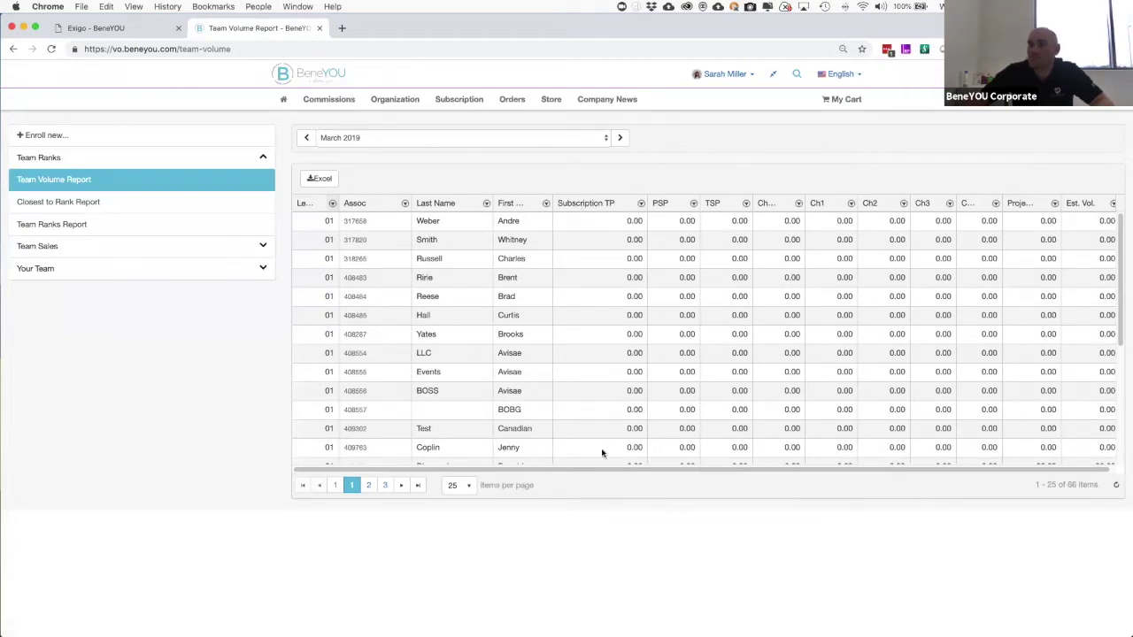
{"action": "left_click", "coordinate": [587, 204]}
{"action": "left_click", "coordinate": [587, 205]}
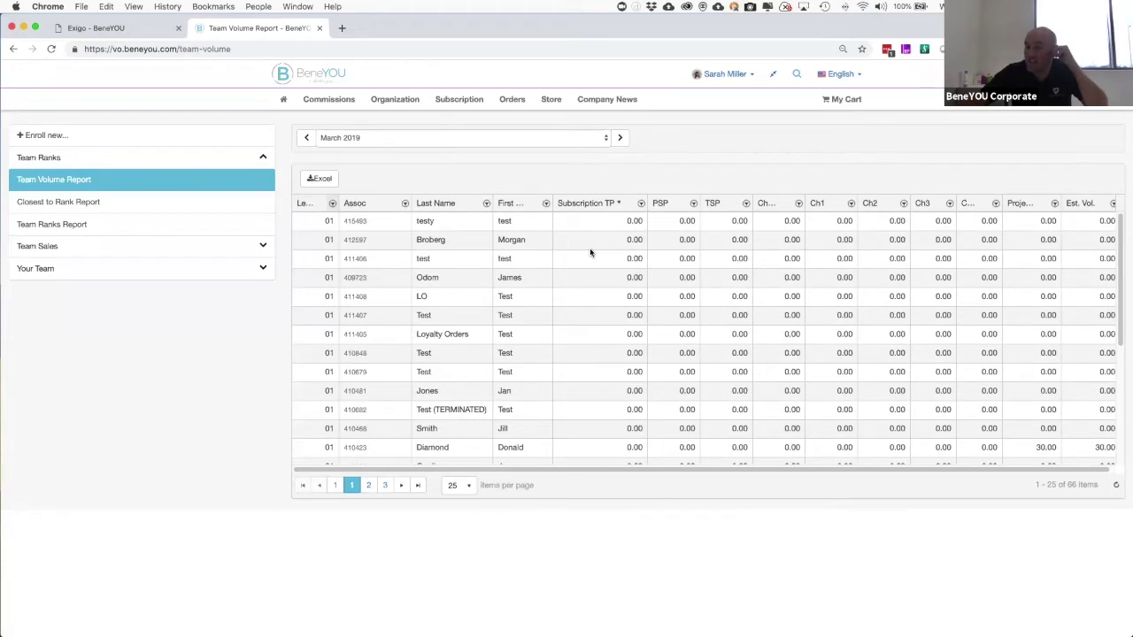
{"action": "left_click", "coordinate": [694, 205]}
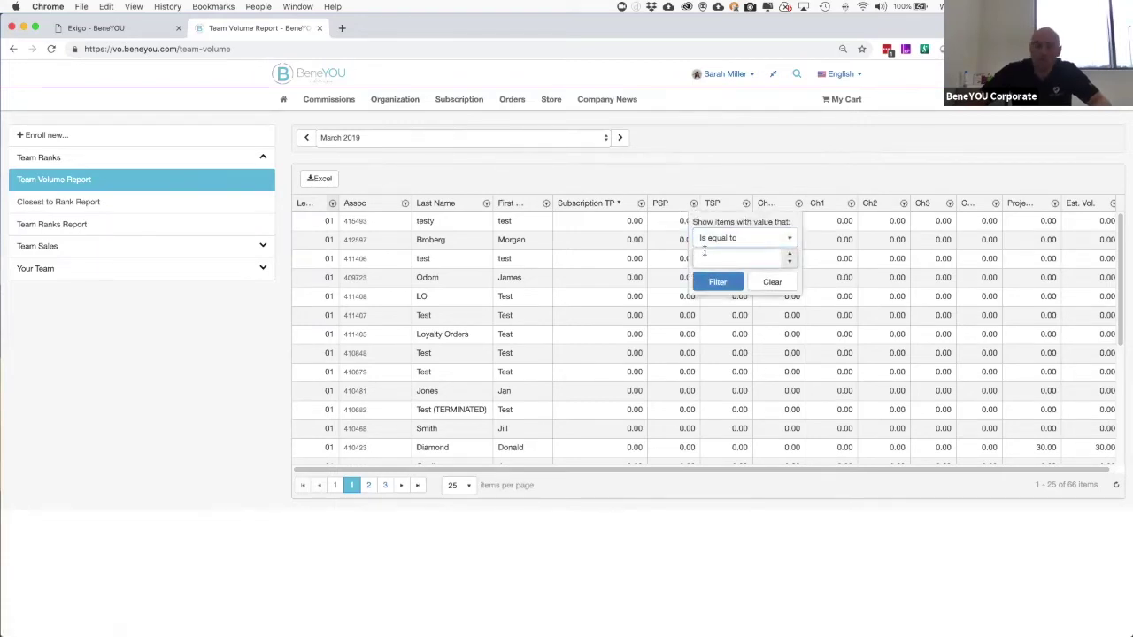
{"action": "left_click", "coordinate": [703, 257]}
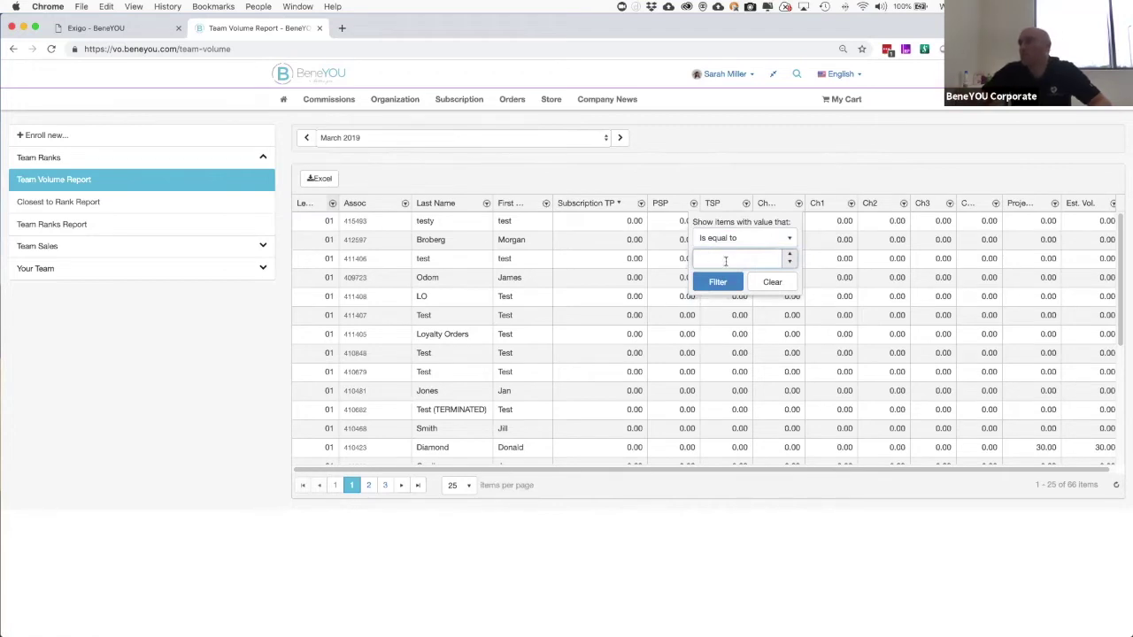
{"action": "left_click", "coordinate": [767, 282]}
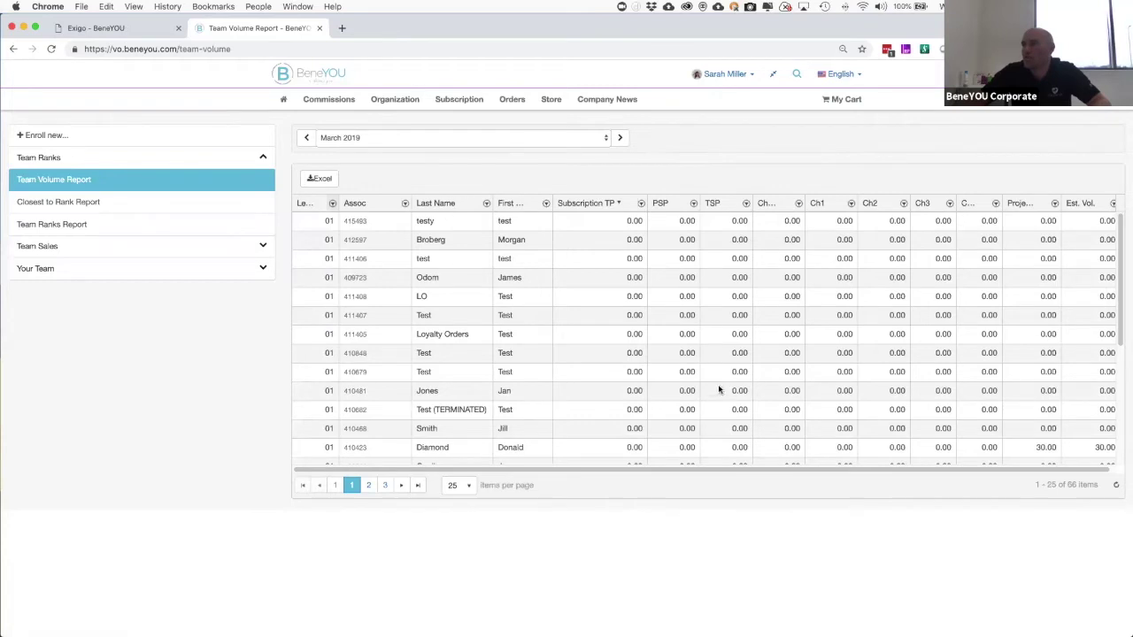
Step: Widen the Ch2+ BV and Projected columns so their full headings are readable
{"action": "left_click_drag", "start_coordinate": [653, 472], "coordinate": [679, 470]}
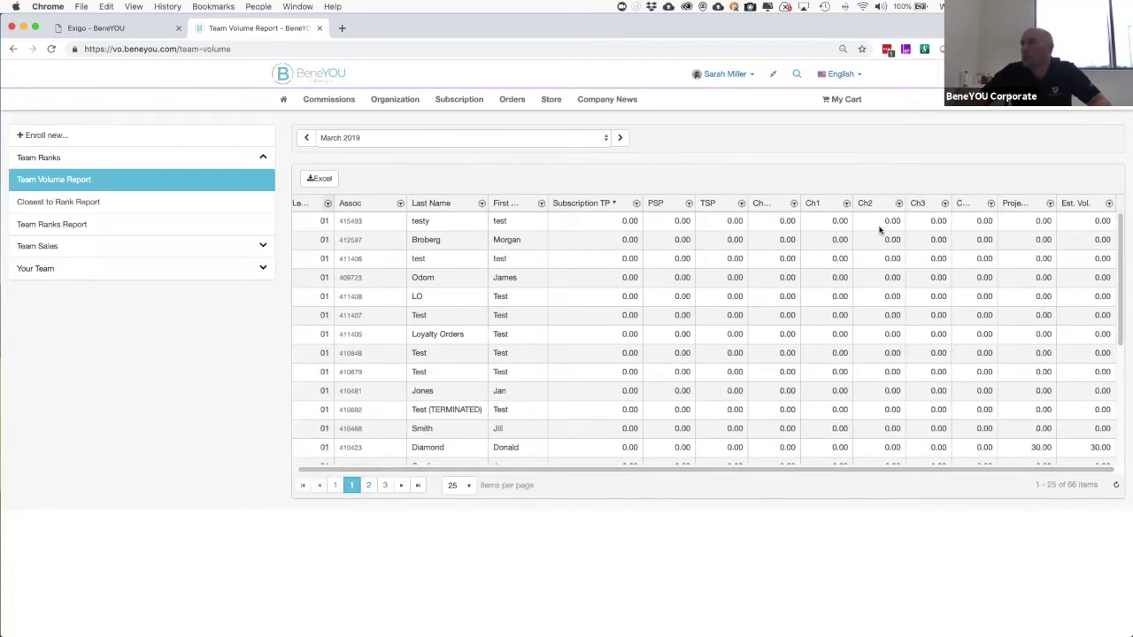
{"action": "double_click", "coordinate": [800, 203]}
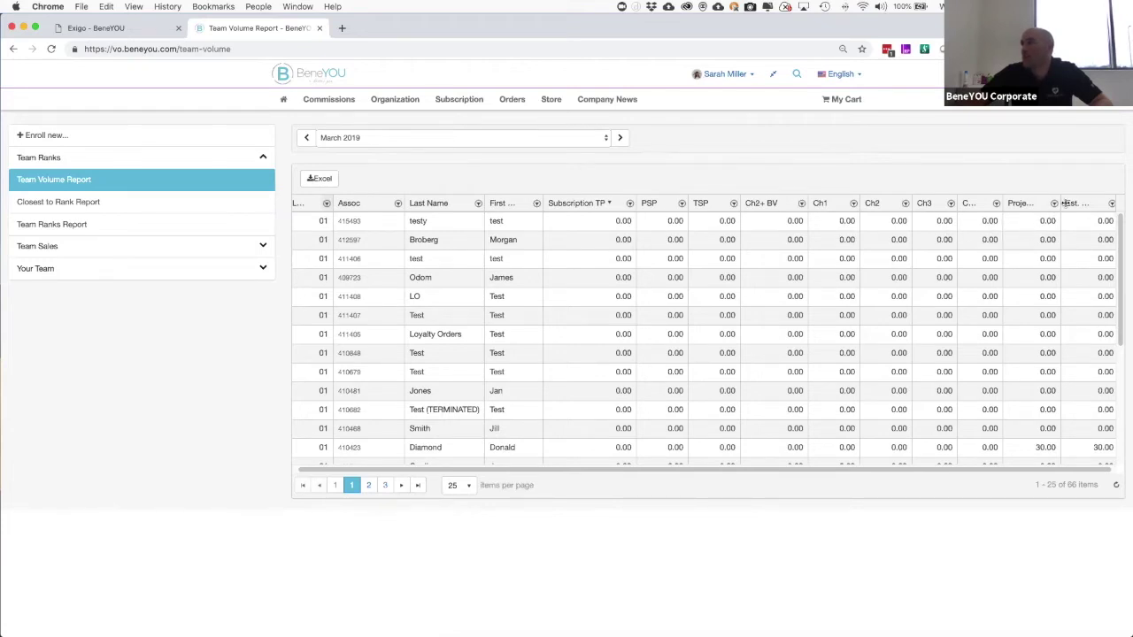
{"action": "left_click_drag", "start_coordinate": [1065, 202], "coordinate": [1070, 203]}
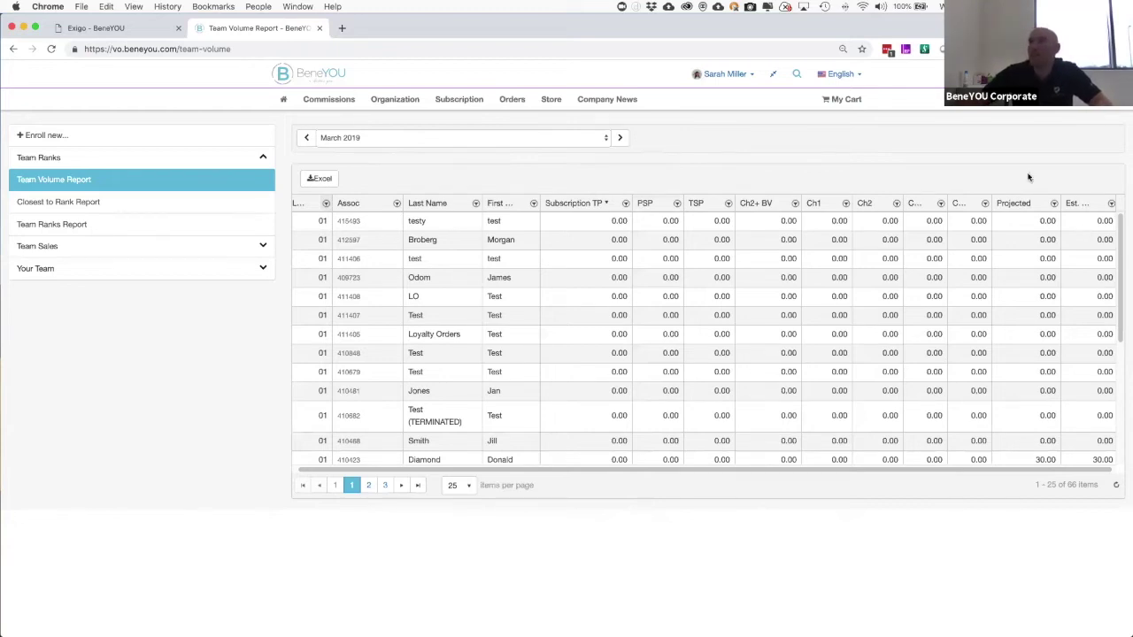
Step: Open the Closest to Rank Report at full width and widen the NextRank, Team Points, 70/30 Short and MO Short columns to show their headings
{"action": "left_click", "coordinate": [59, 203]}
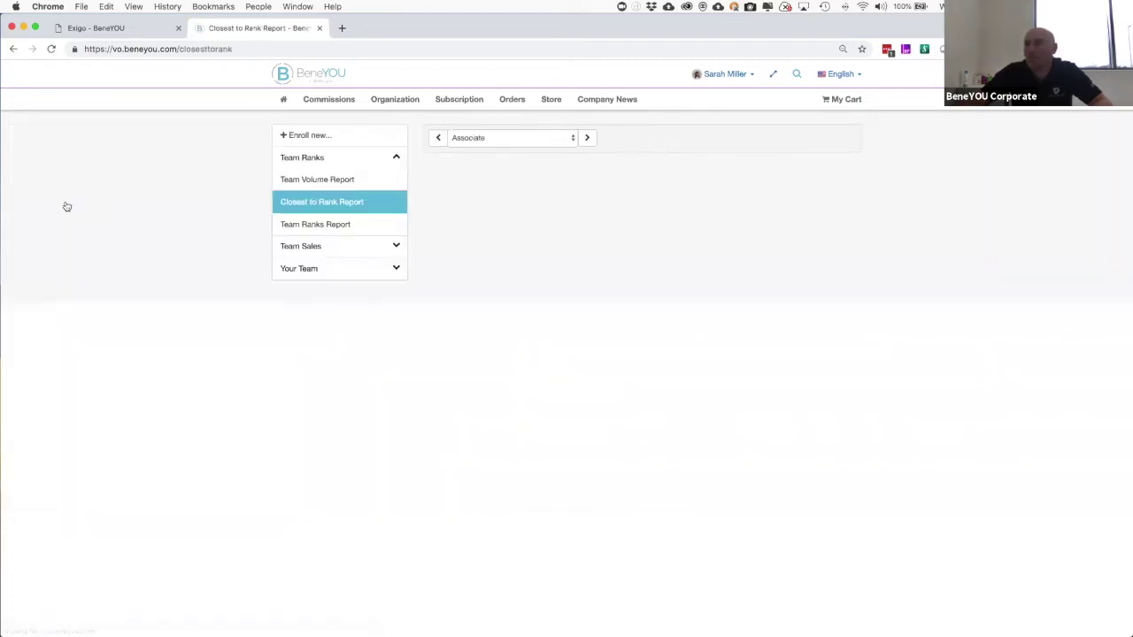
{"action": "left_click", "coordinate": [773, 76]}
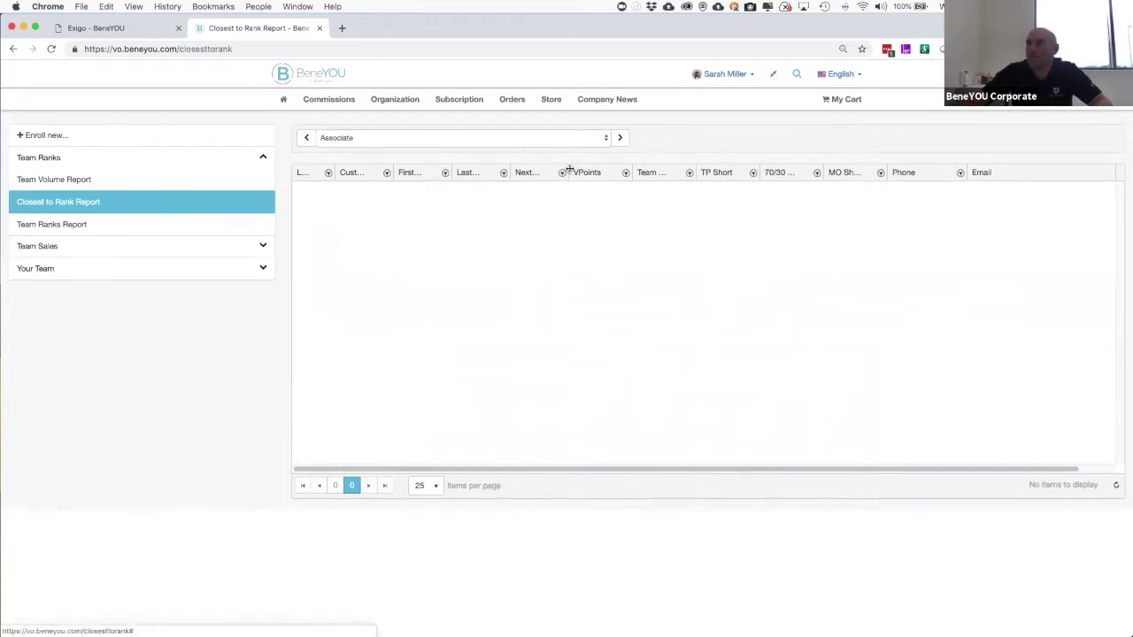
{"action": "mouse_move", "coordinate": [568, 171]}
{"action": "left_mouse_down"}
{"action": "mouse_move", "coordinate": [590, 170]}
{"action": "mouse_move", "coordinate": [575, 171]}
{"action": "left_mouse_up"}
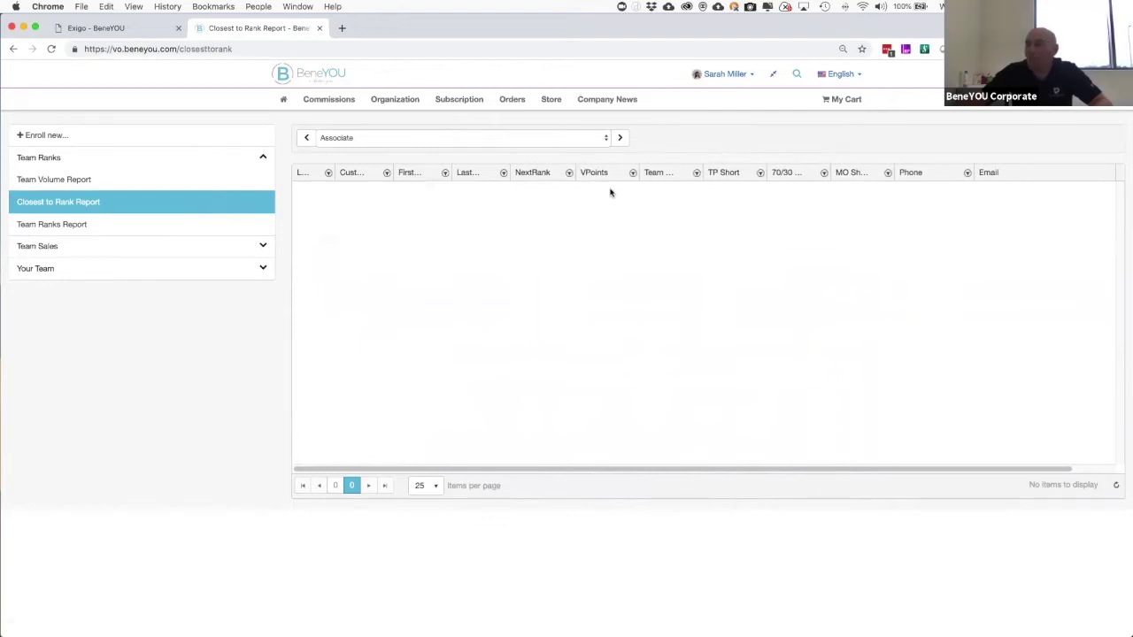
{"action": "left_click_drag", "start_coordinate": [700, 173], "coordinate": [713, 172]}
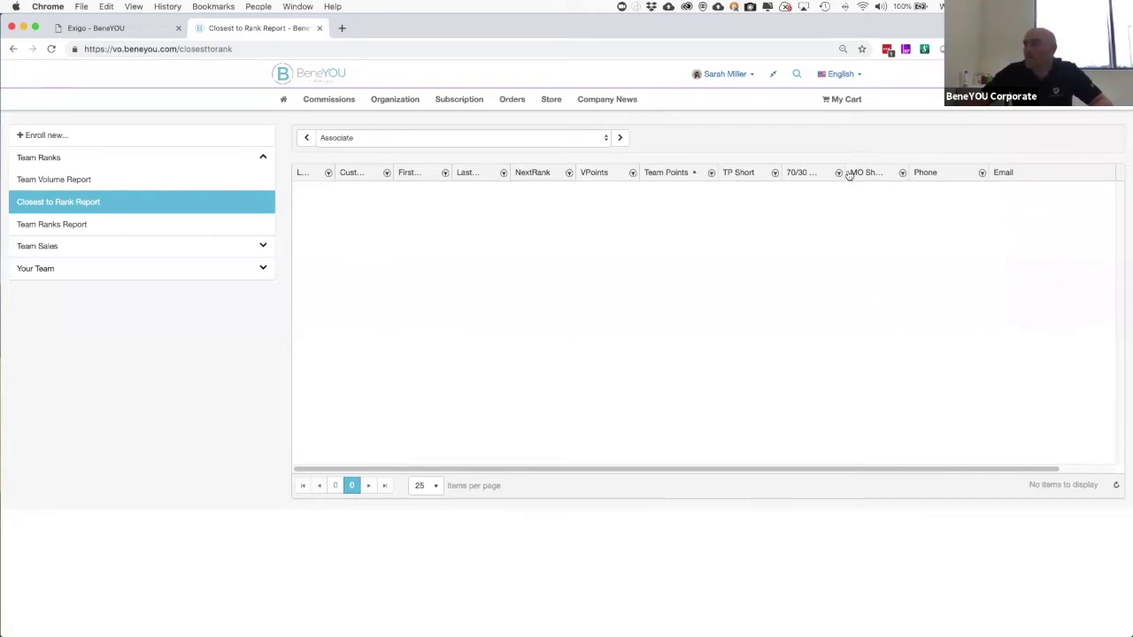
{"action": "left_click_drag", "start_coordinate": [846, 173], "coordinate": [858, 173]}
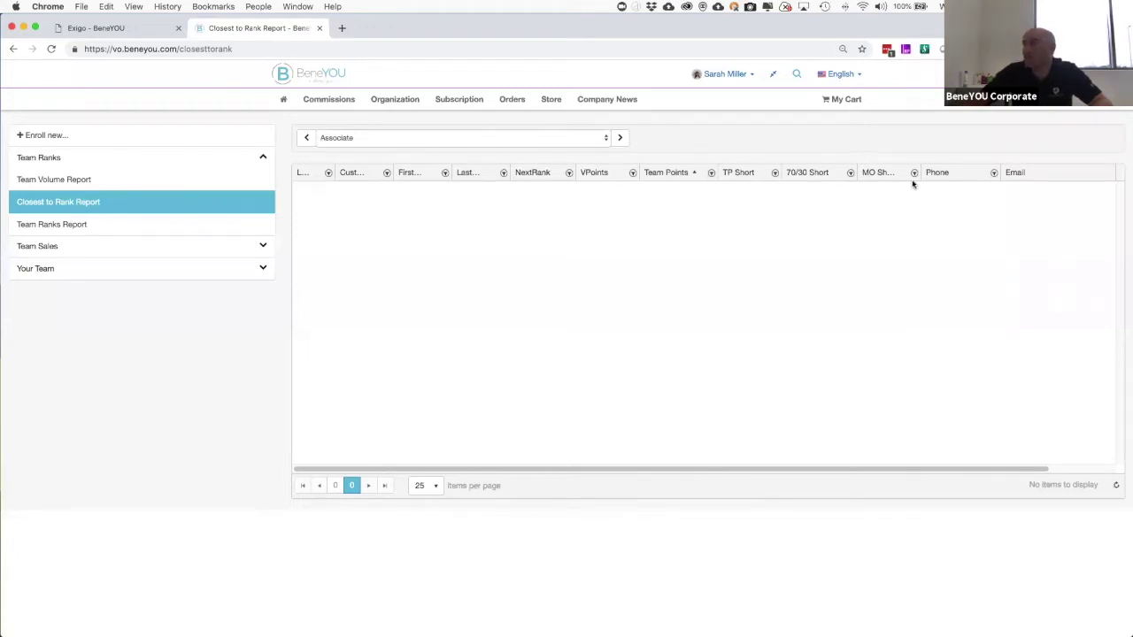
{"action": "left_click_drag", "start_coordinate": [918, 173], "coordinate": [923, 173]}
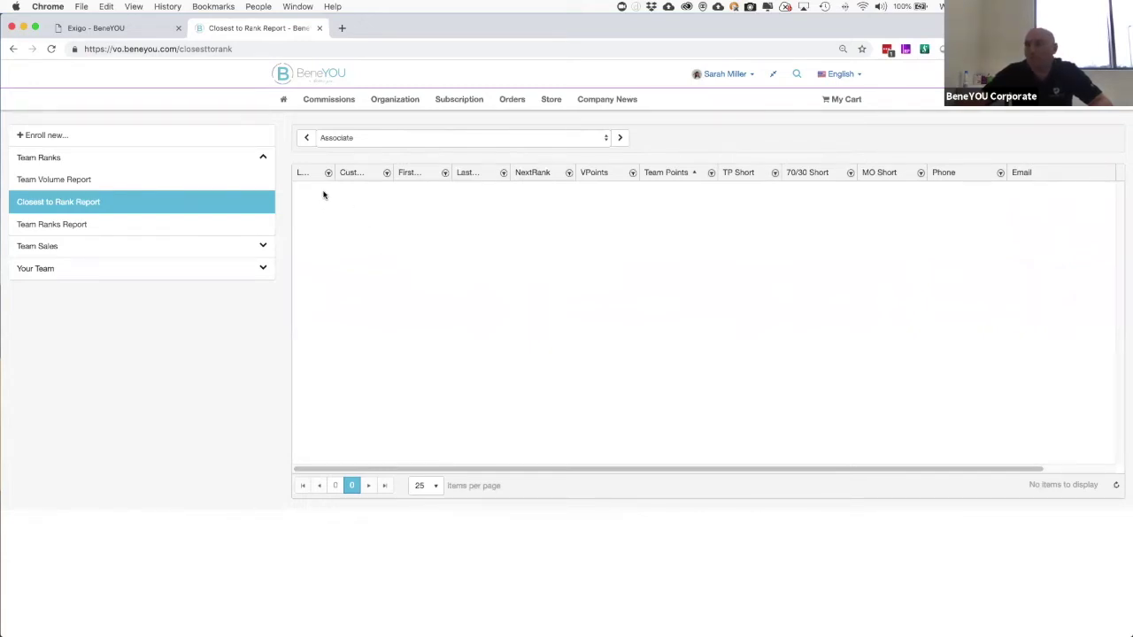
Step: Switch the Closest to Rank Report to the Lead Associate rank and check the list of available ranks
{"action": "left_click", "coordinate": [399, 142]}
{"action": "left_click", "coordinate": [399, 148]}
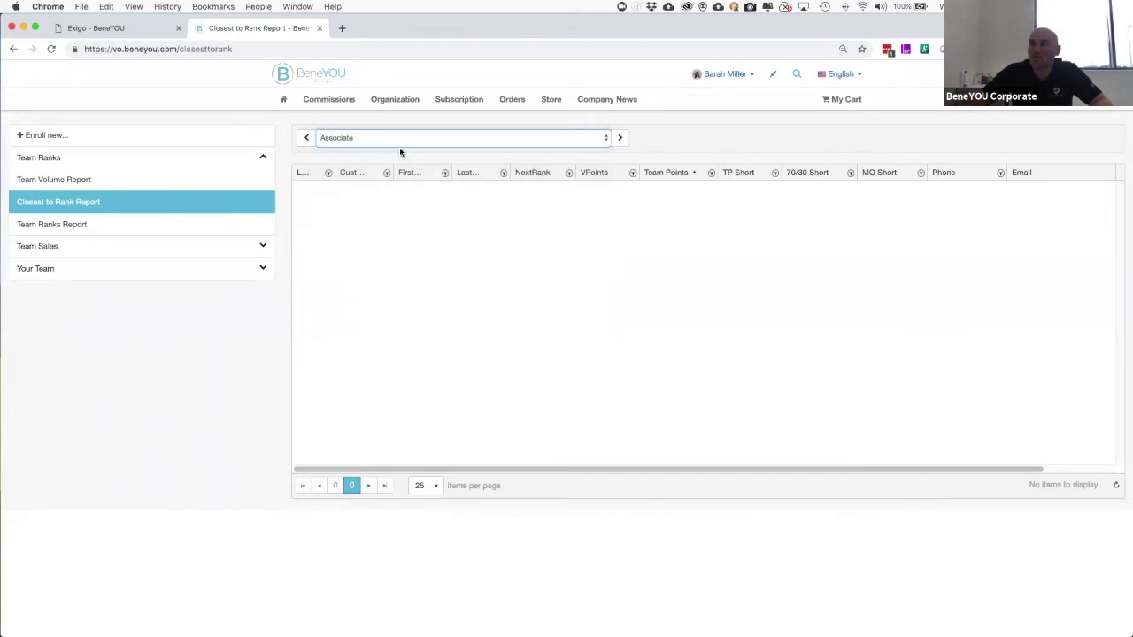
{"action": "left_click", "coordinate": [399, 142]}
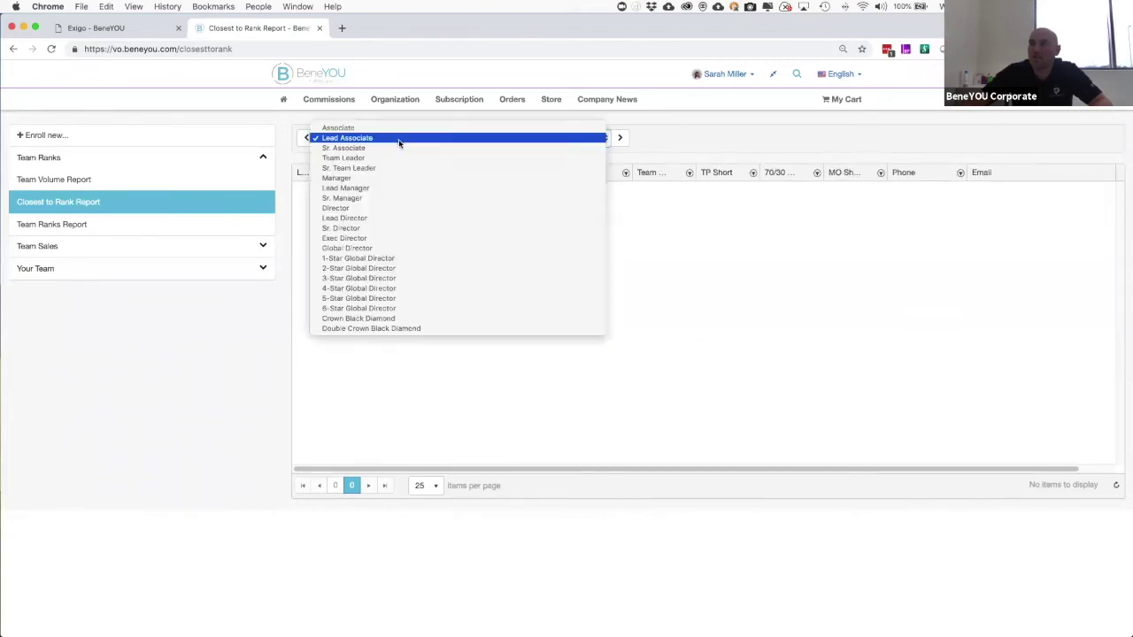
{"action": "left_click", "coordinate": [710, 135]}
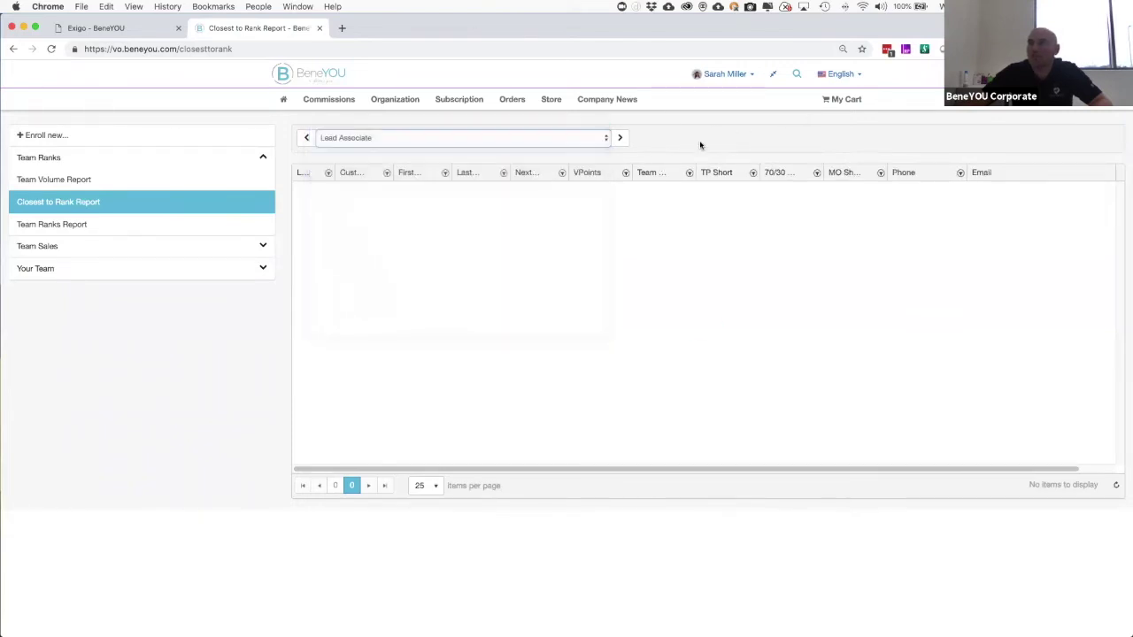
Step: Expand the Team Sales section and view the Associate Orders report at full width
{"action": "left_click", "coordinate": [263, 247]}
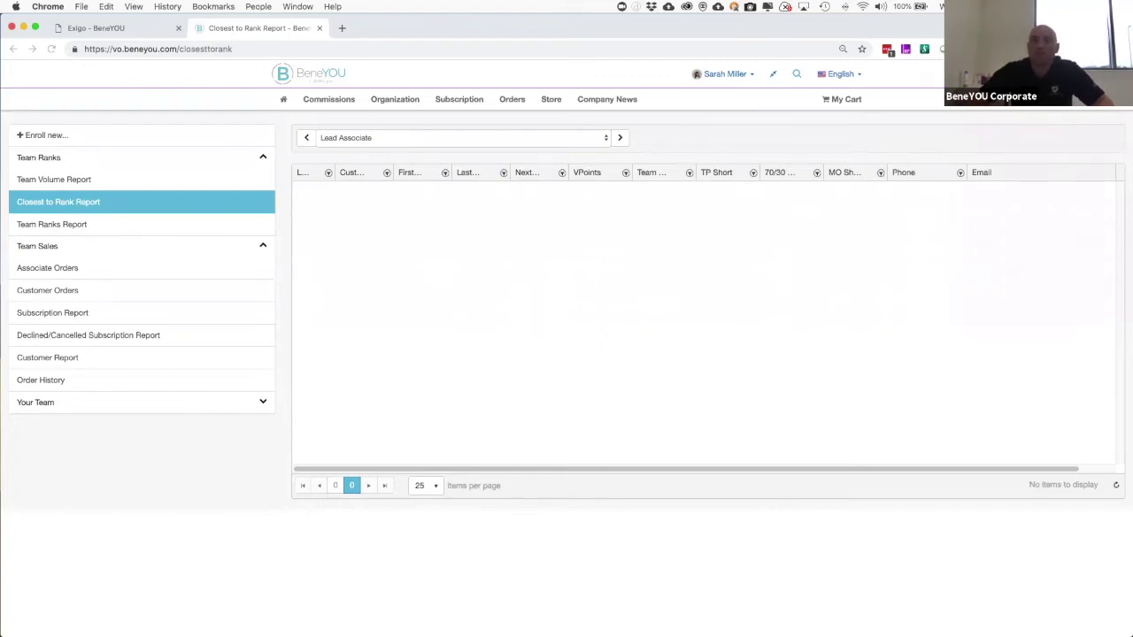
{"action": "left_click", "coordinate": [48, 270]}
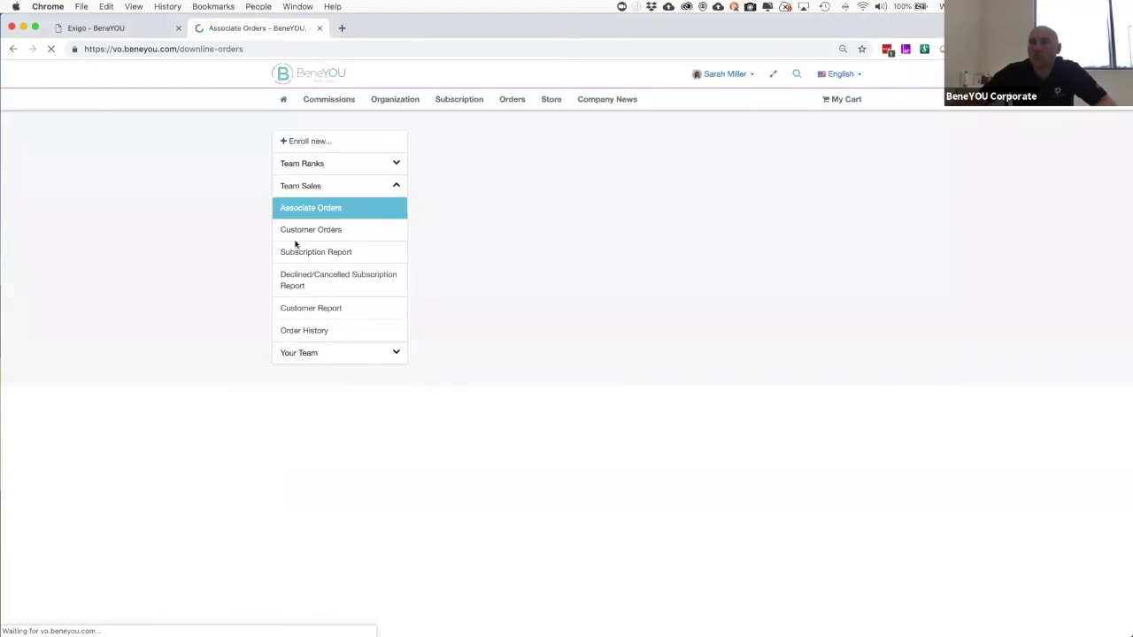
{"action": "left_click", "coordinate": [772, 76]}
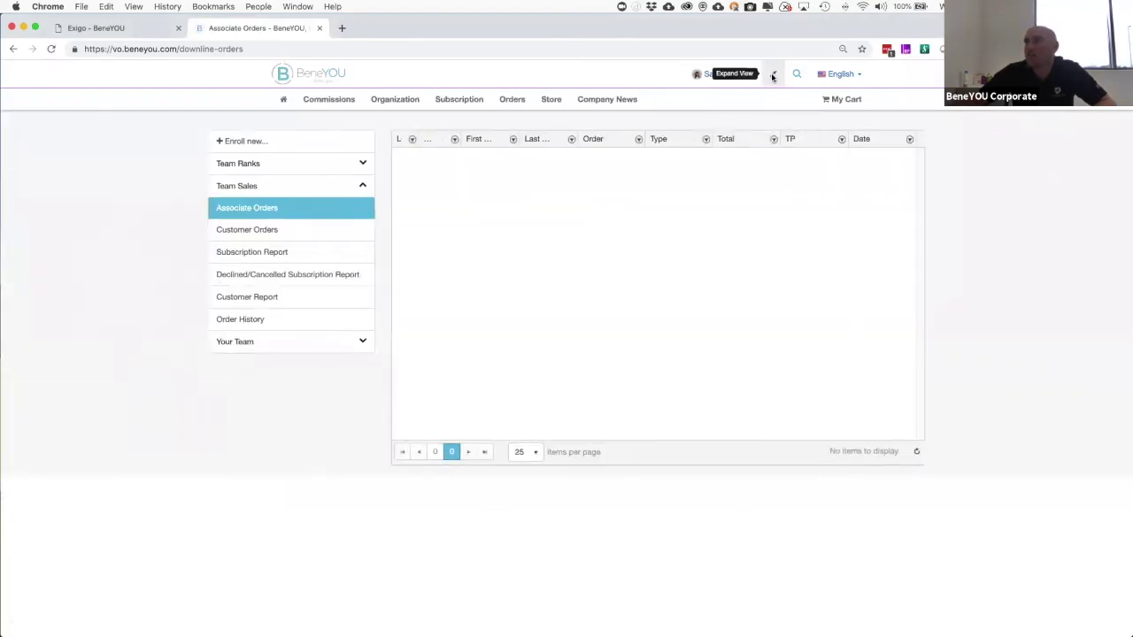
Step: View the Customer Orders report at full width, then open the invoice of the first listed order and close it
{"action": "left_click", "coordinate": [63, 232]}
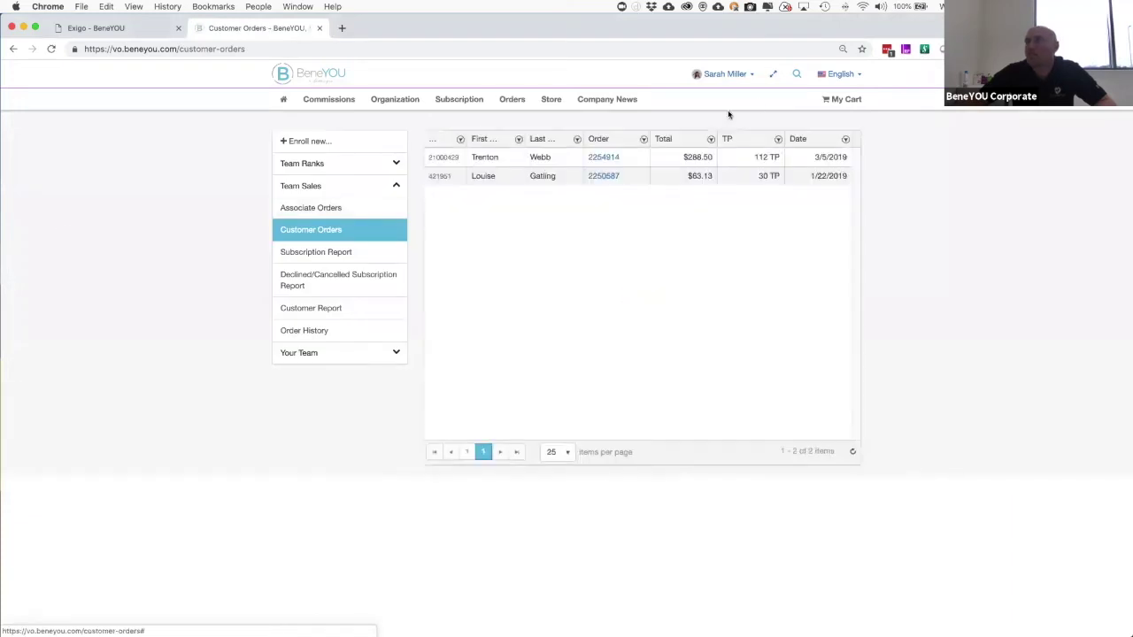
{"action": "left_click", "coordinate": [772, 75]}
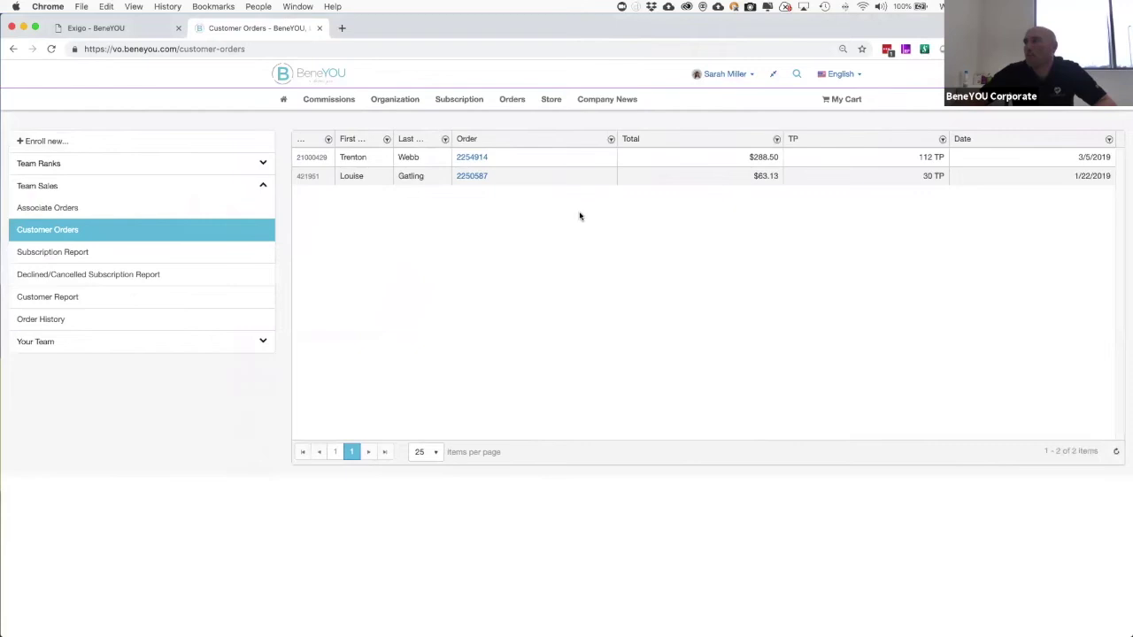
{"action": "left_click", "coordinate": [474, 156]}
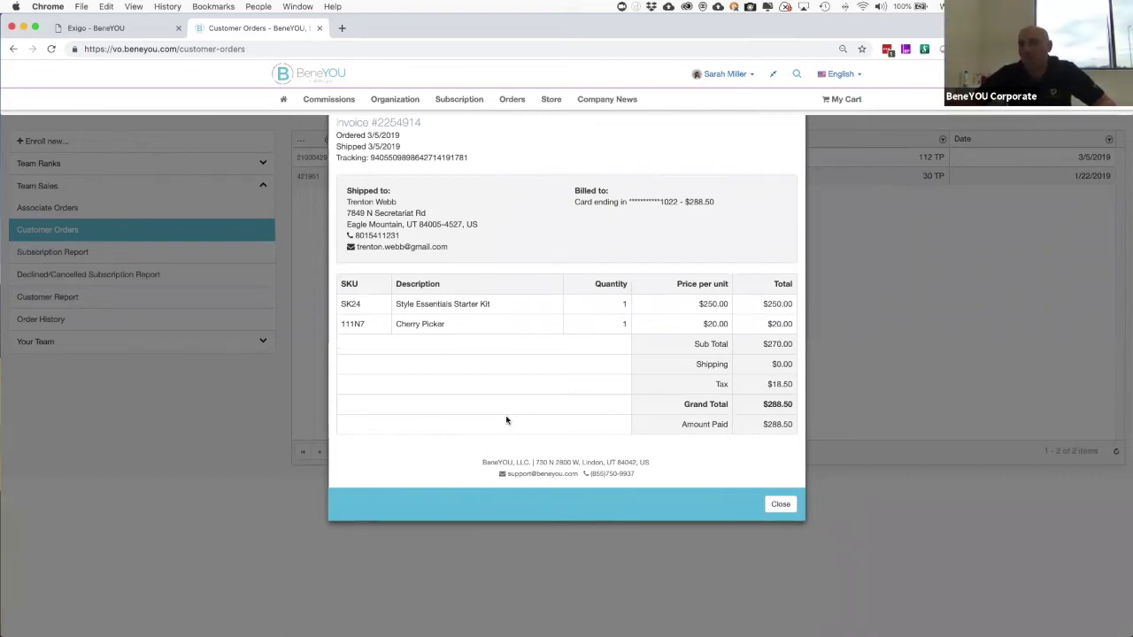
{"action": "left_click", "coordinate": [773, 506]}
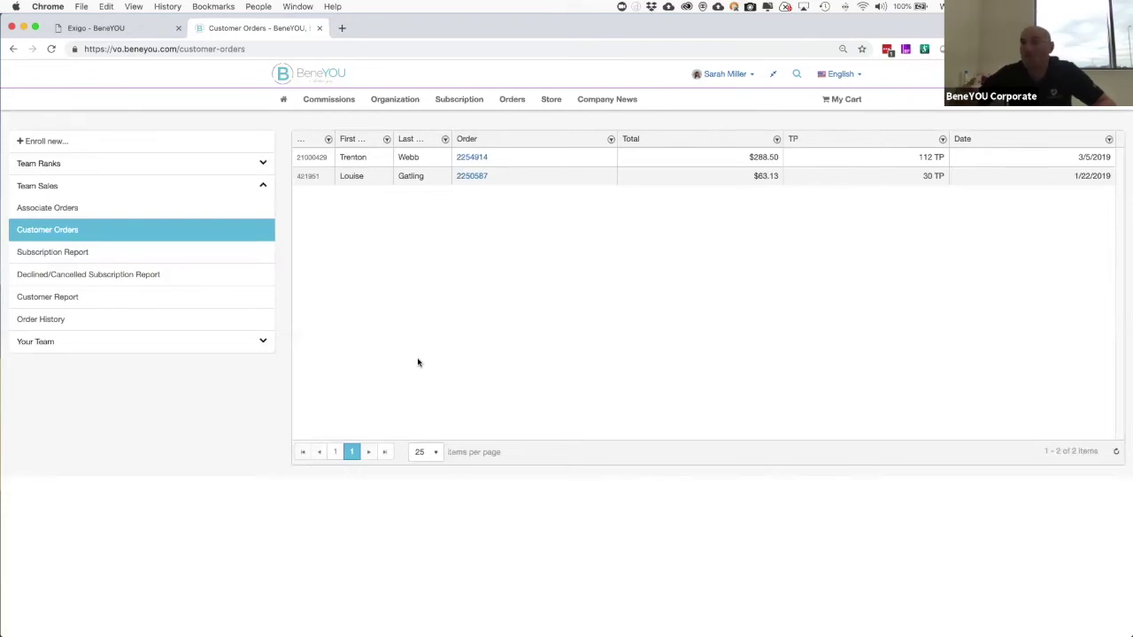
Step: View the Declined/Cancelled Subscription Report and then the Subscription Report, each expanded to full width
{"action": "left_click", "coordinate": [92, 278]}
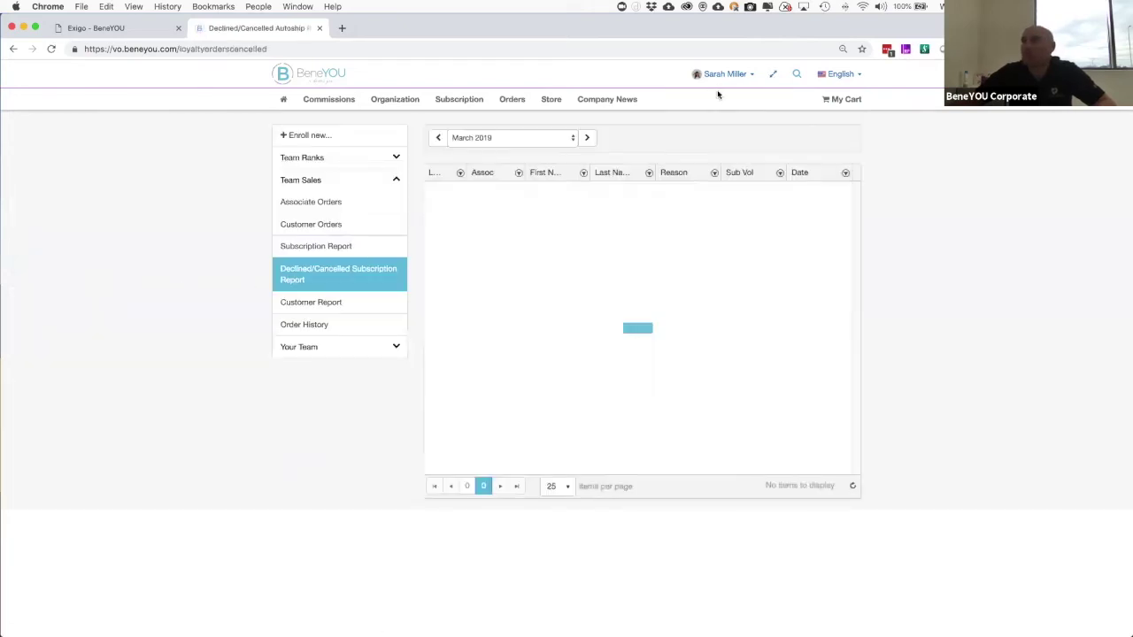
{"action": "left_click", "coordinate": [773, 74]}
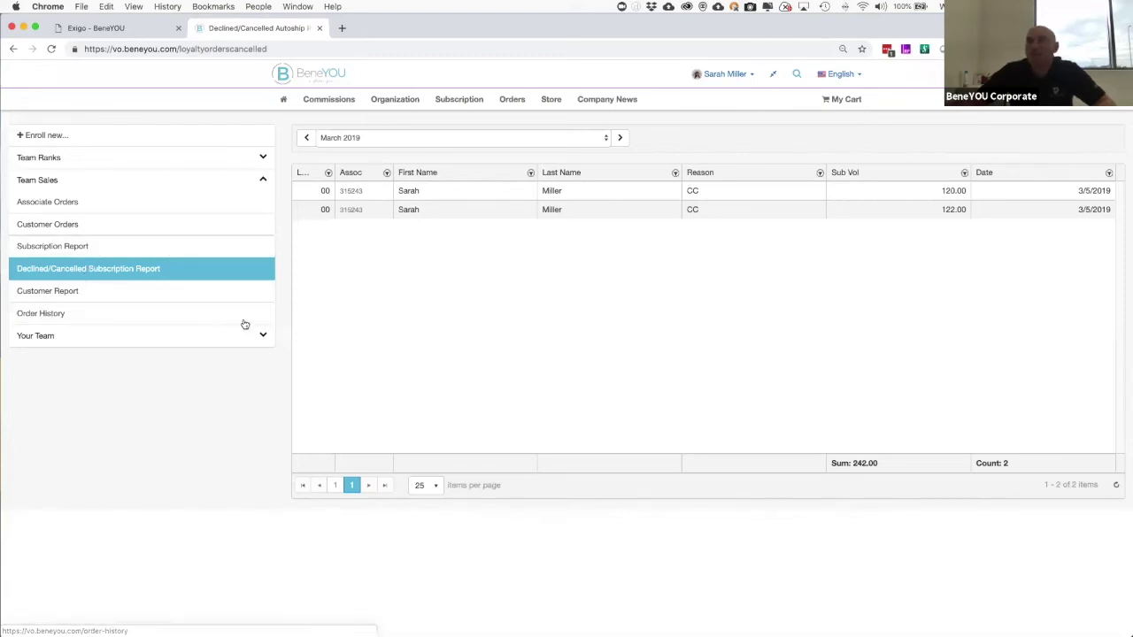
{"action": "left_click", "coordinate": [70, 247]}
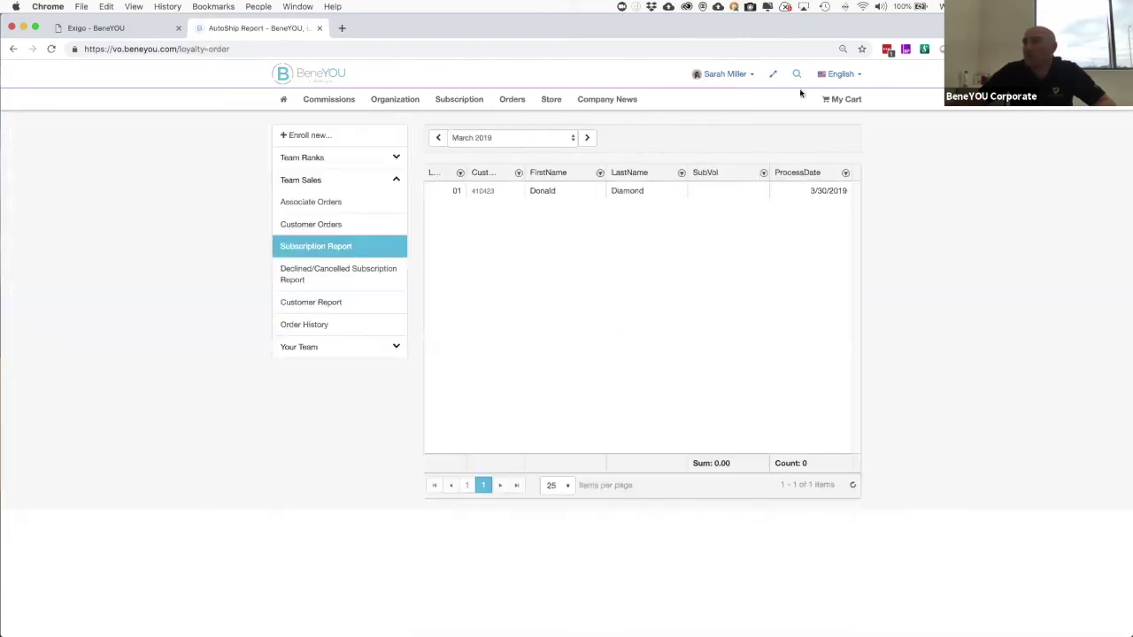
{"action": "left_click", "coordinate": [772, 73]}
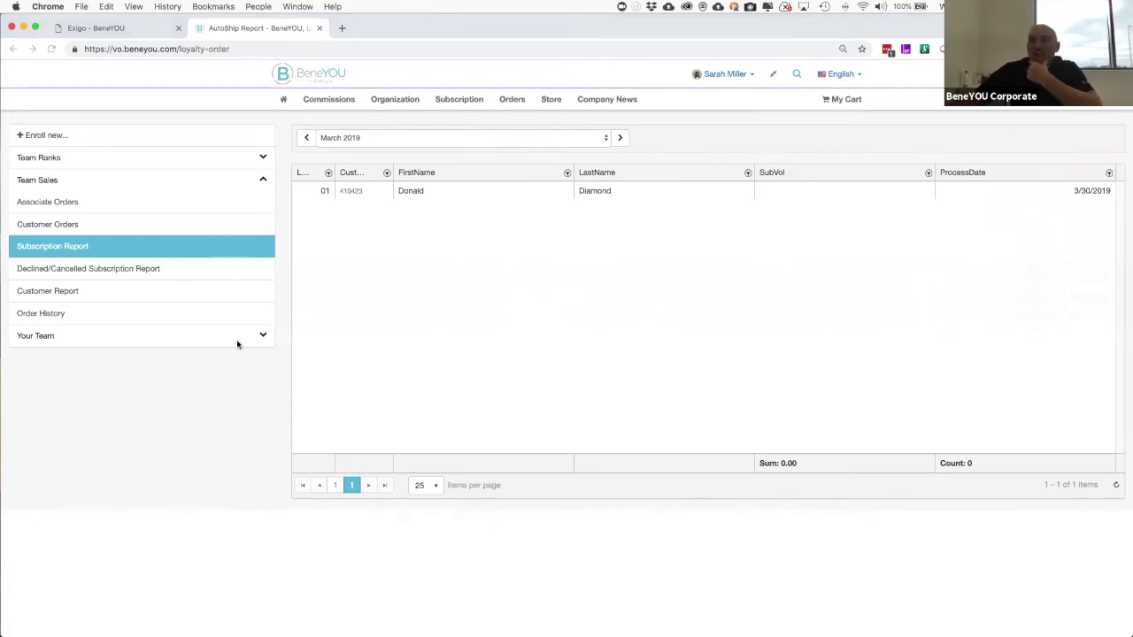
Step: Collapse Team Sales, expand Your Team and view the Downline Ranks report at full width
{"action": "left_click", "coordinate": [263, 179]}
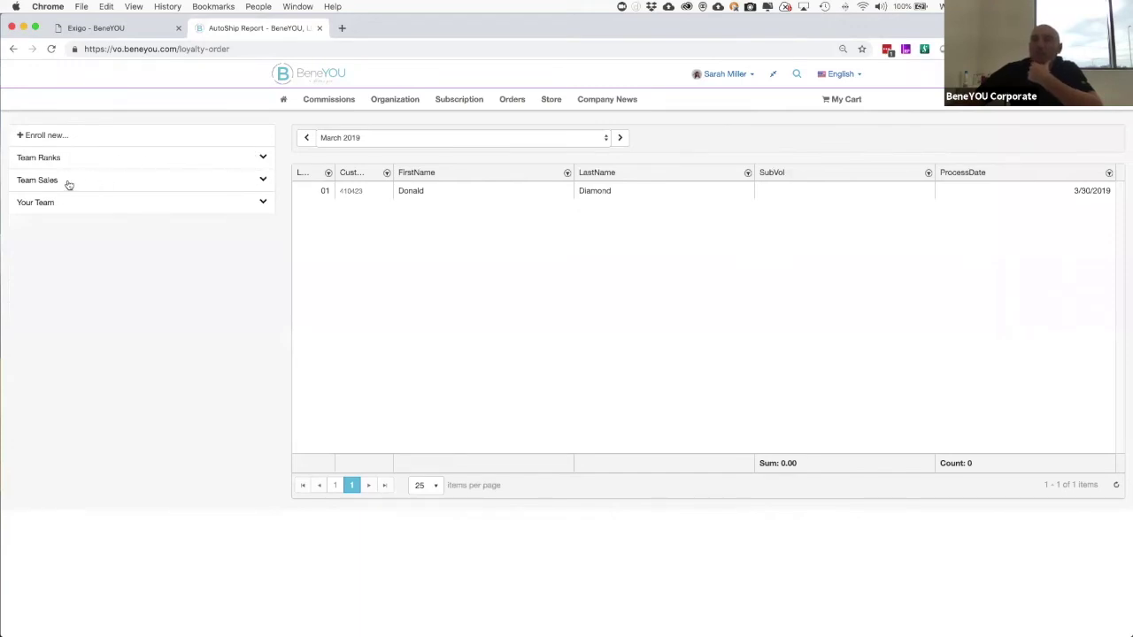
{"action": "left_click", "coordinate": [262, 205]}
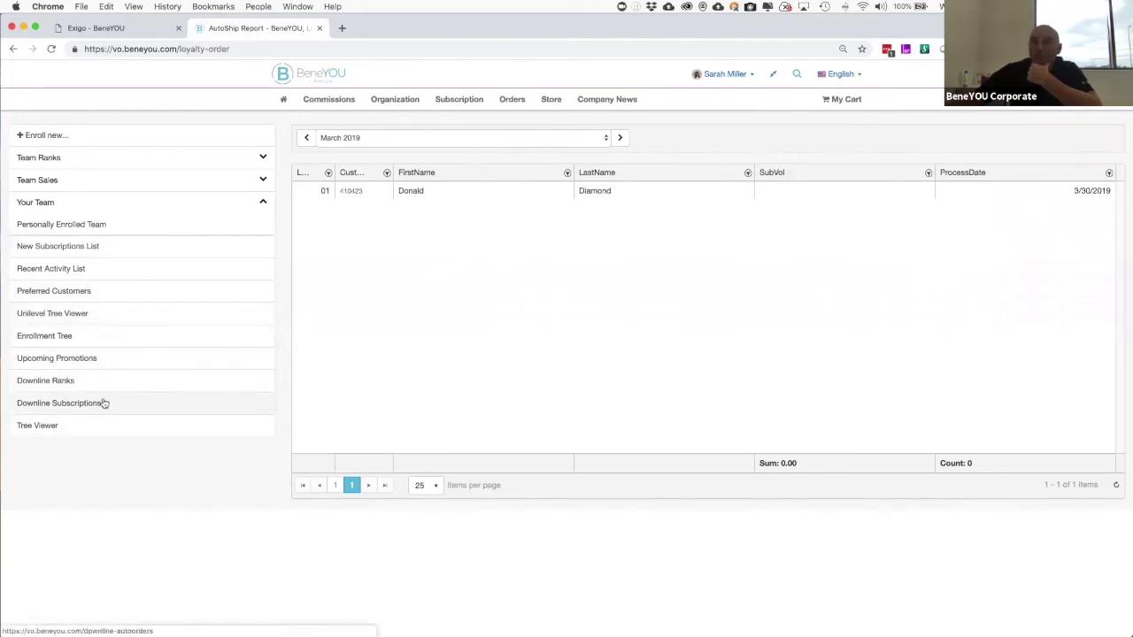
{"action": "left_click", "coordinate": [48, 383]}
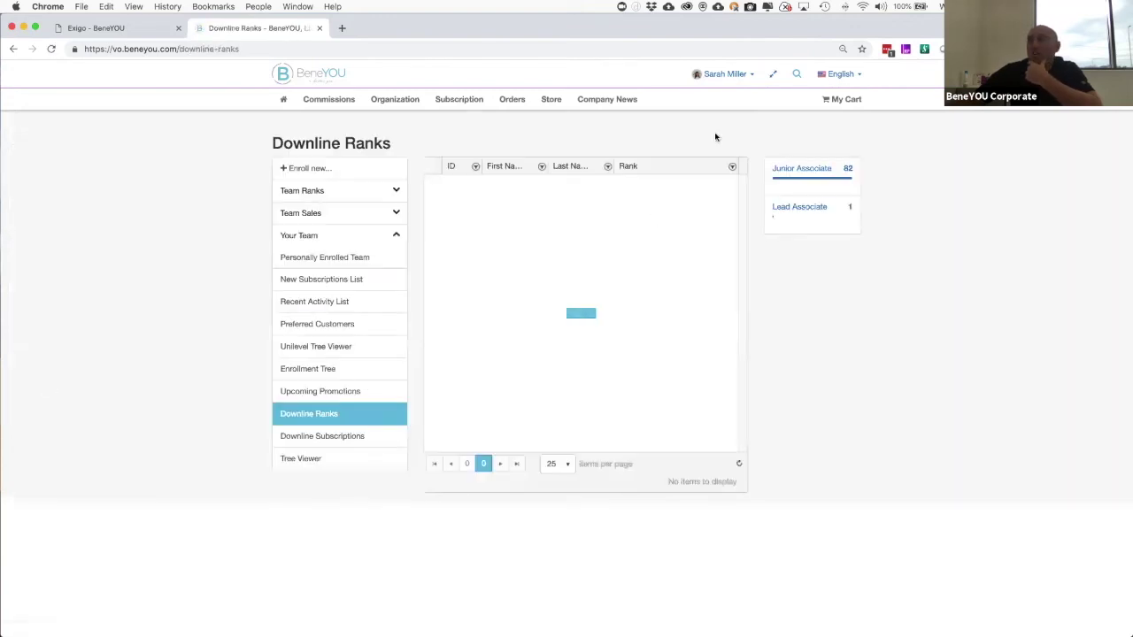
{"action": "left_click", "coordinate": [772, 76]}
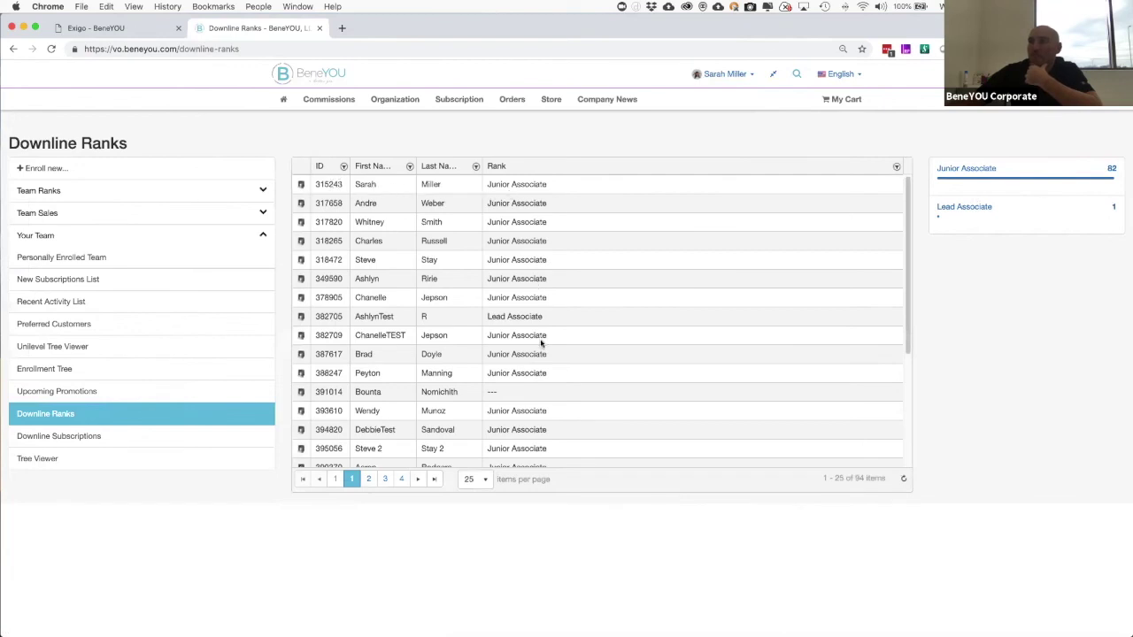
Step: Open and close the details of the first associate in the Downline Ranks list, and collapse the Your Team section
{"action": "left_click", "coordinate": [300, 184]}
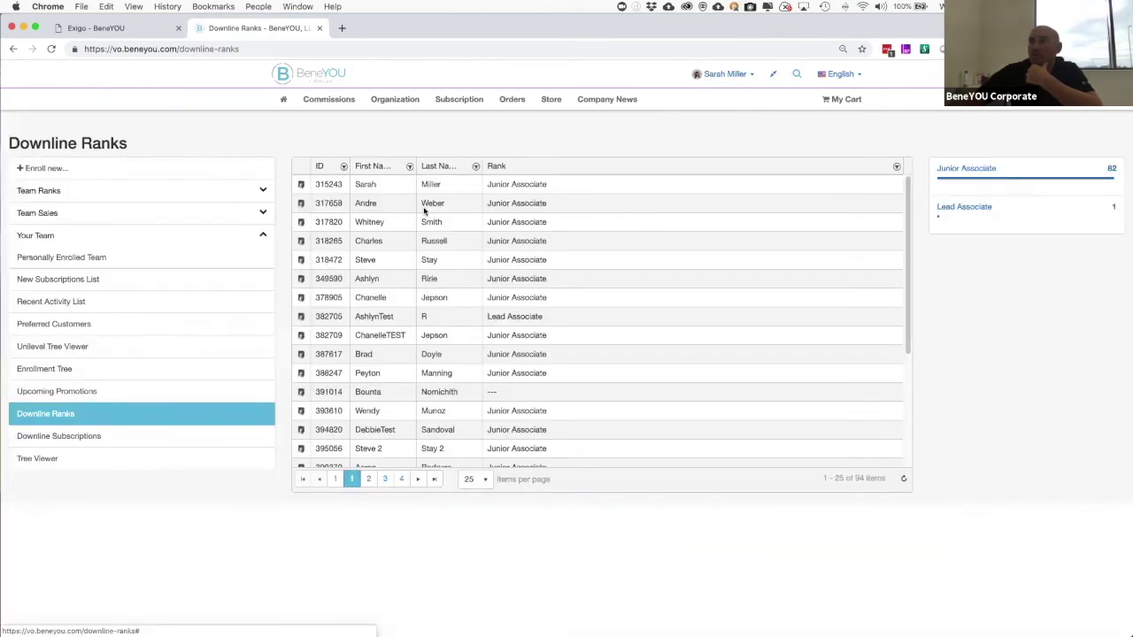
{"action": "left_click", "coordinate": [837, 170]}
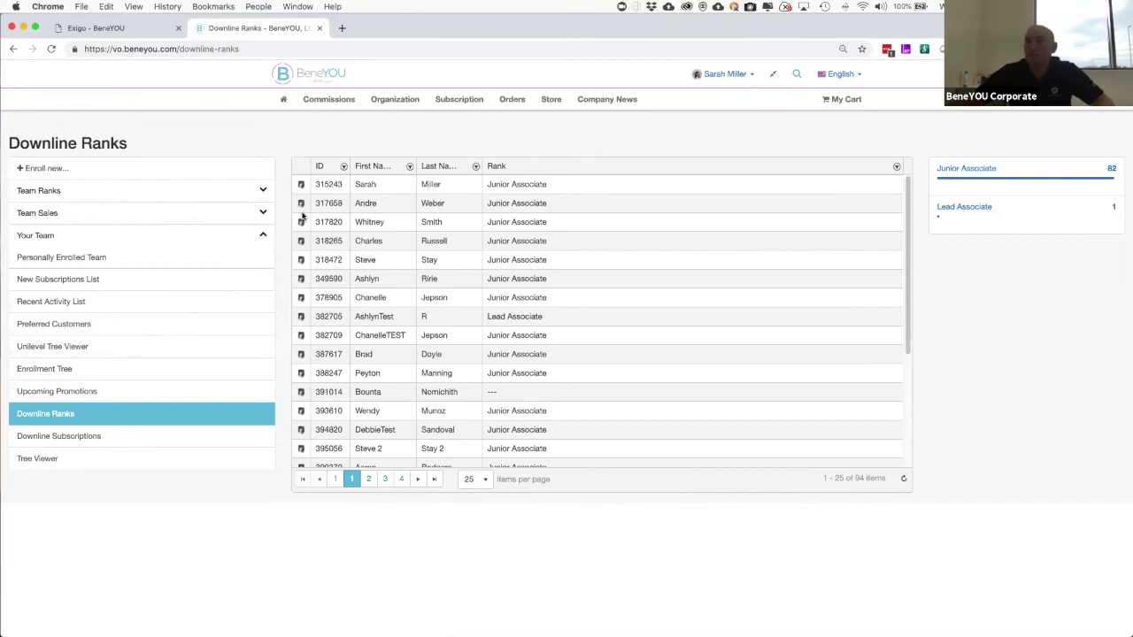
{"action": "left_click", "coordinate": [263, 235]}
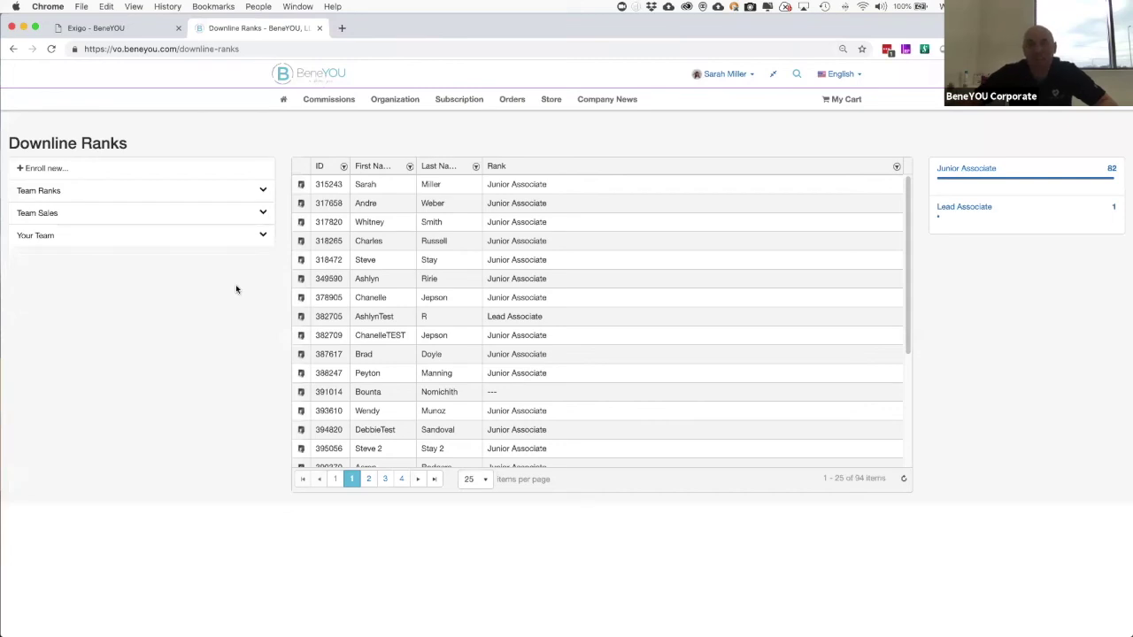